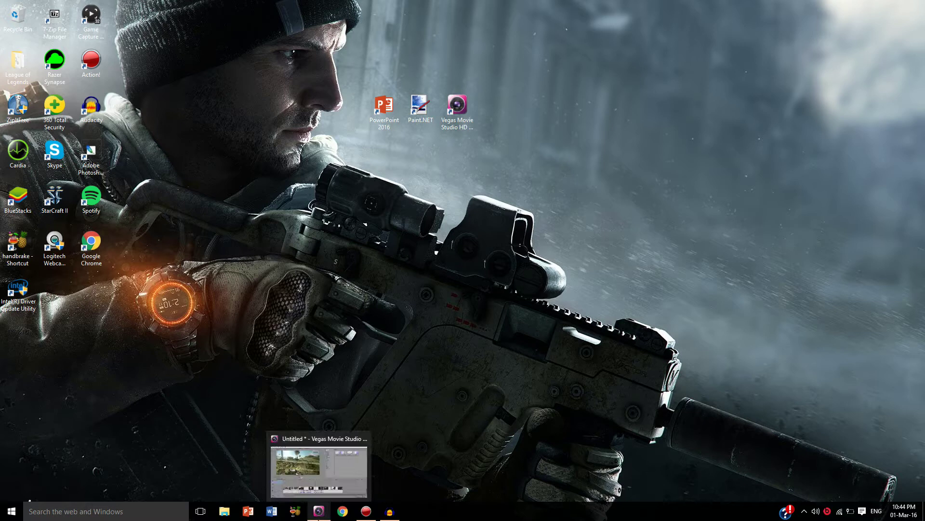
# Step: Preview the Vegas gameplay at points from 00:00:22 through 00:04:19, including the sniper clip
pyautogui.click(318, 510)
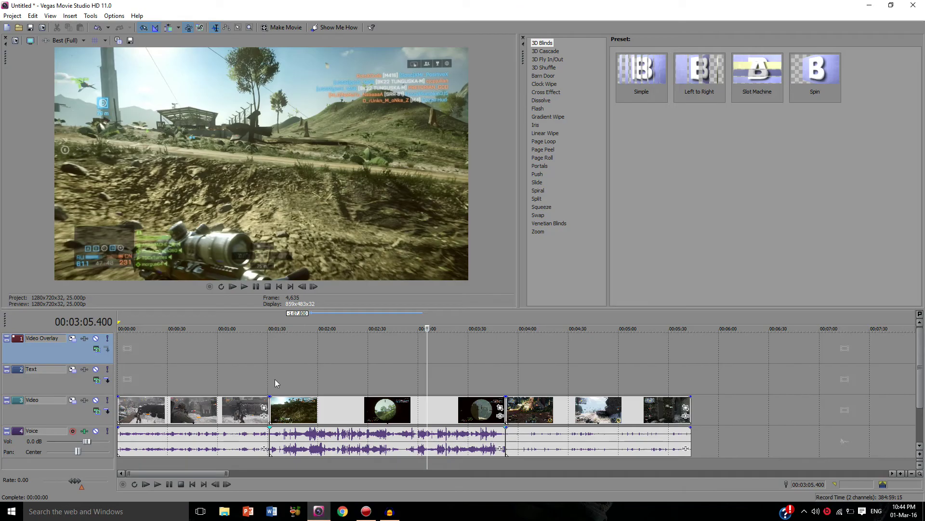
pyautogui.click(154, 320)
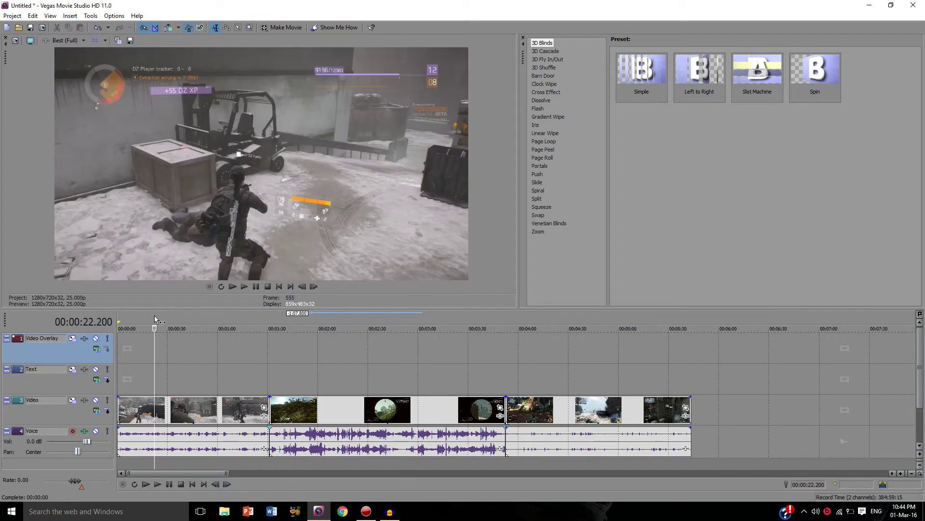
pyautogui.click(185, 314)
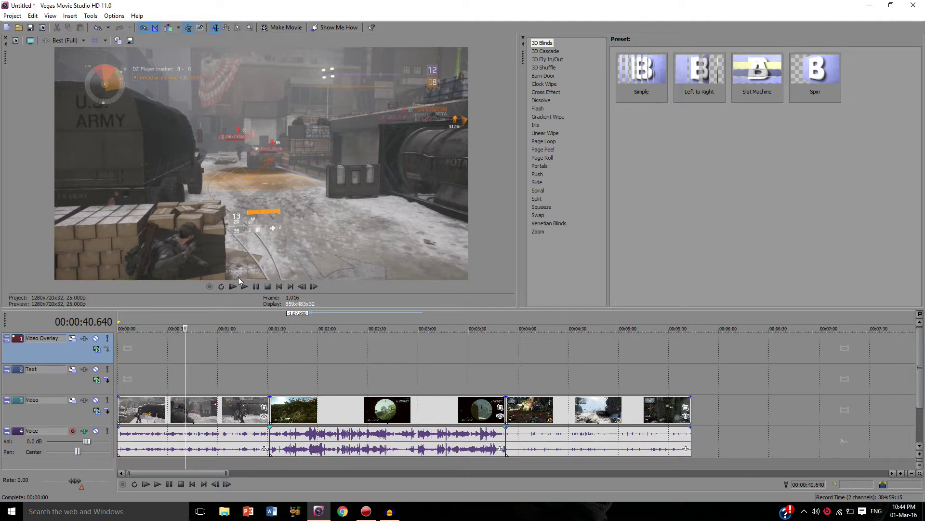
pyautogui.click(343, 318)
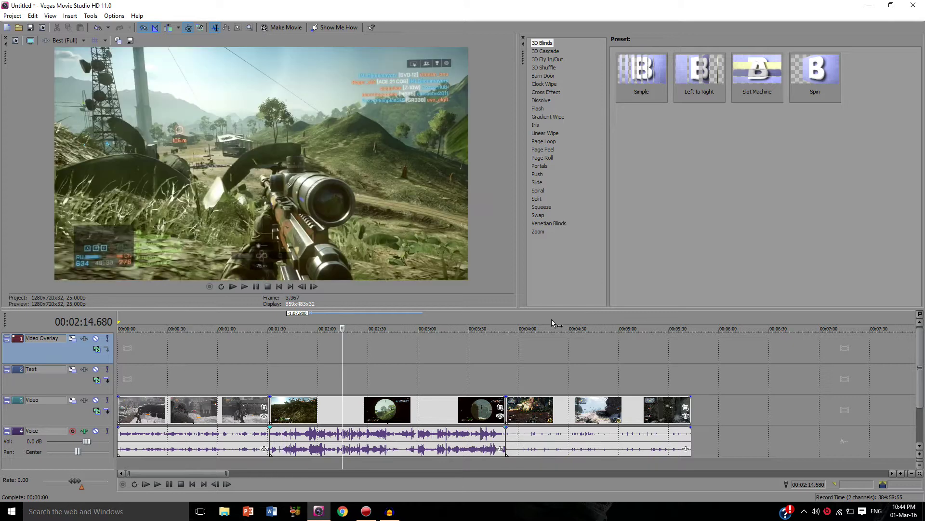
pyautogui.click(552, 320)
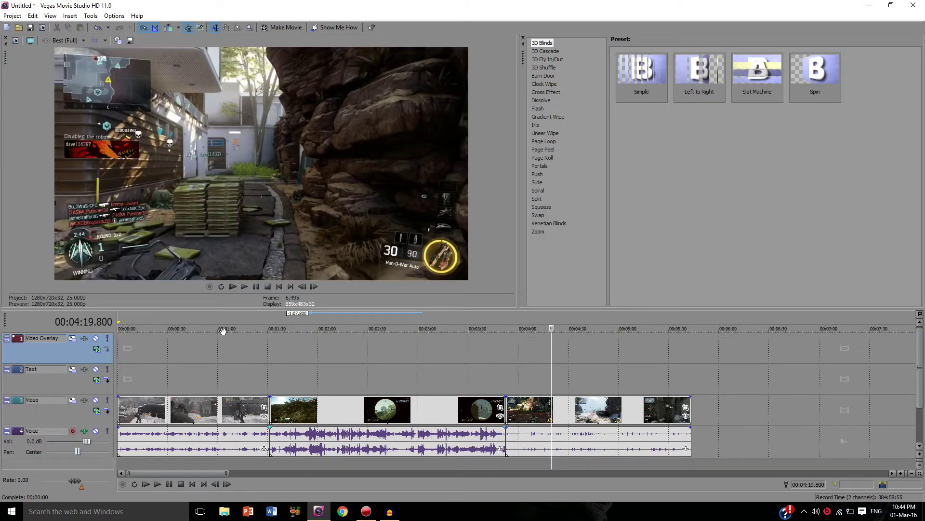
pyautogui.click(139, 320)
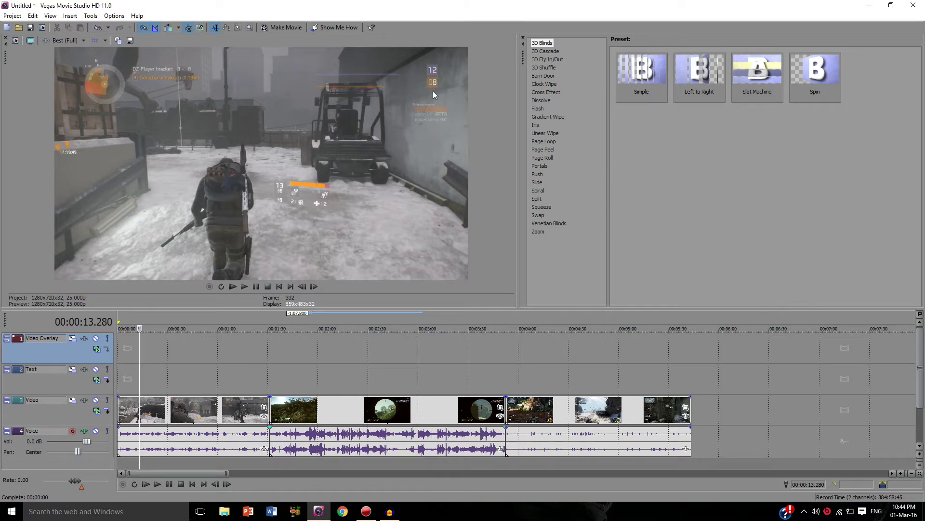
pyautogui.click(156, 315)
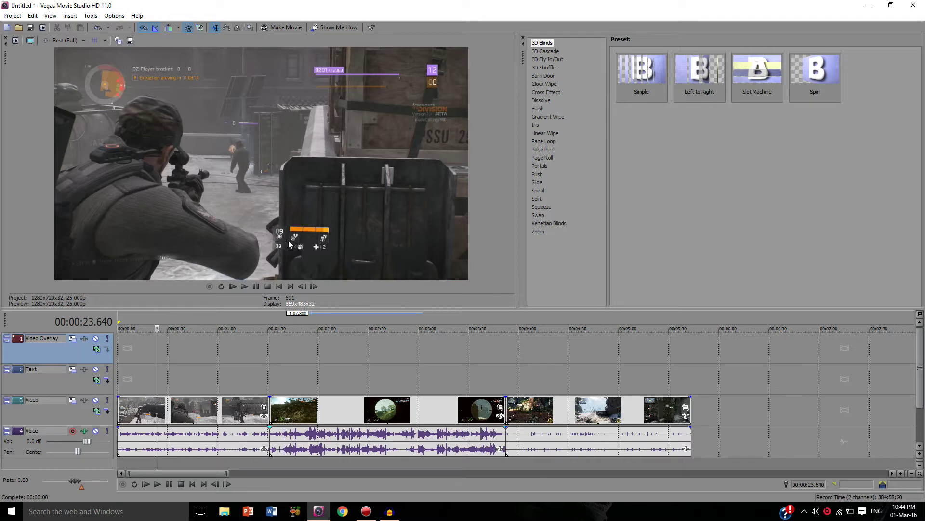
pyautogui.click(299, 327)
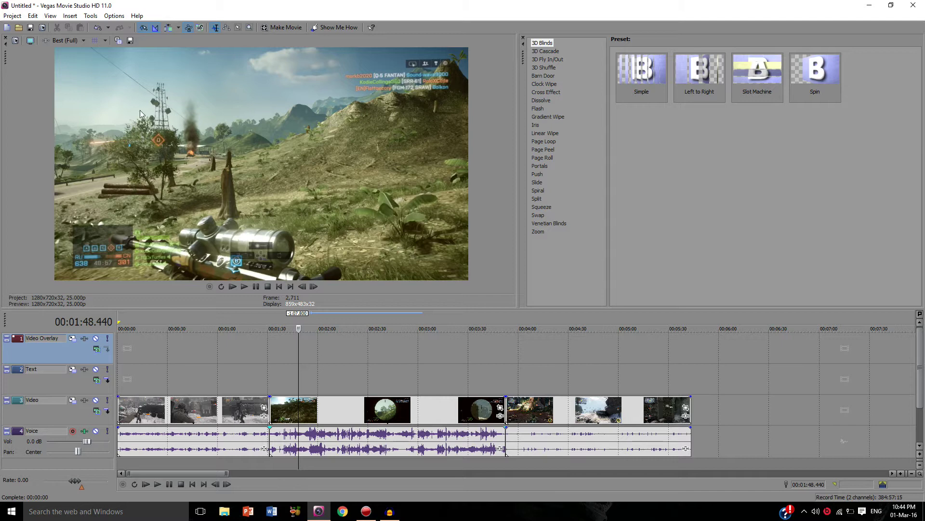
pyautogui.click(322, 321)
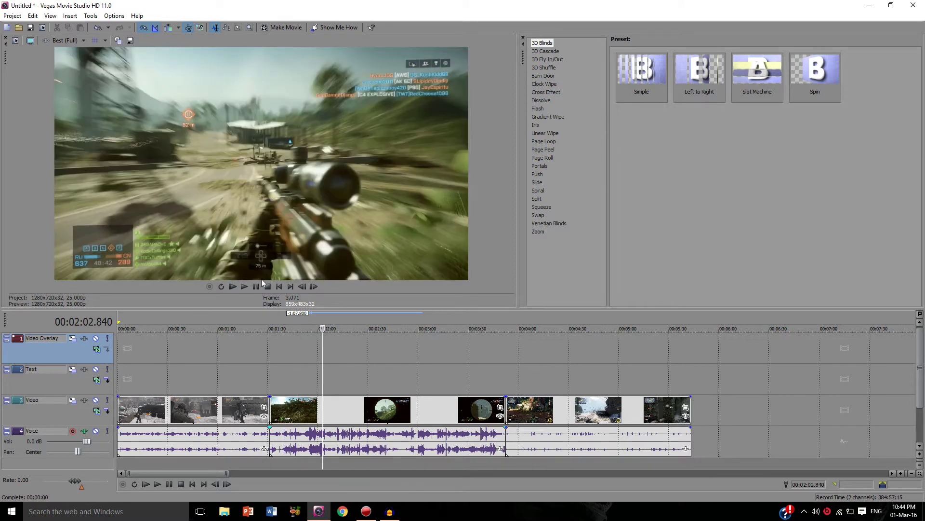
pyautogui.click(345, 319)
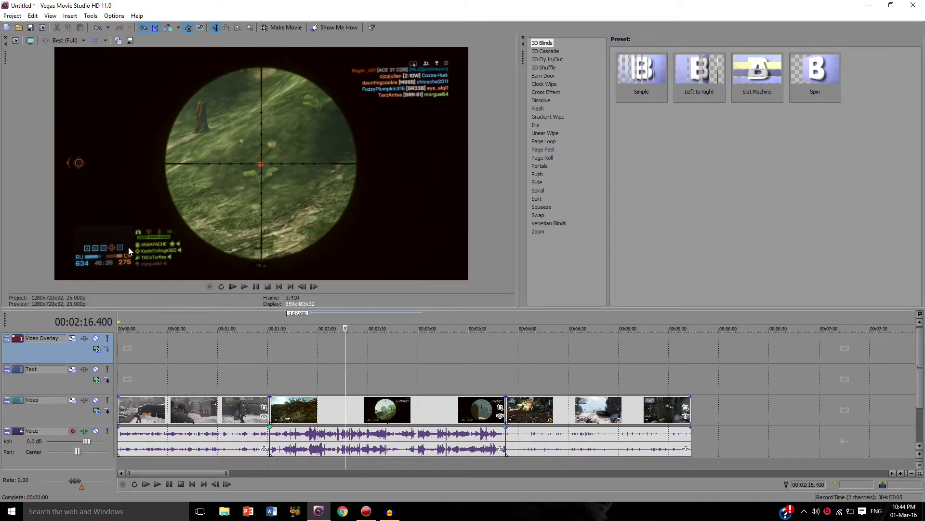
pyautogui.click(375, 317)
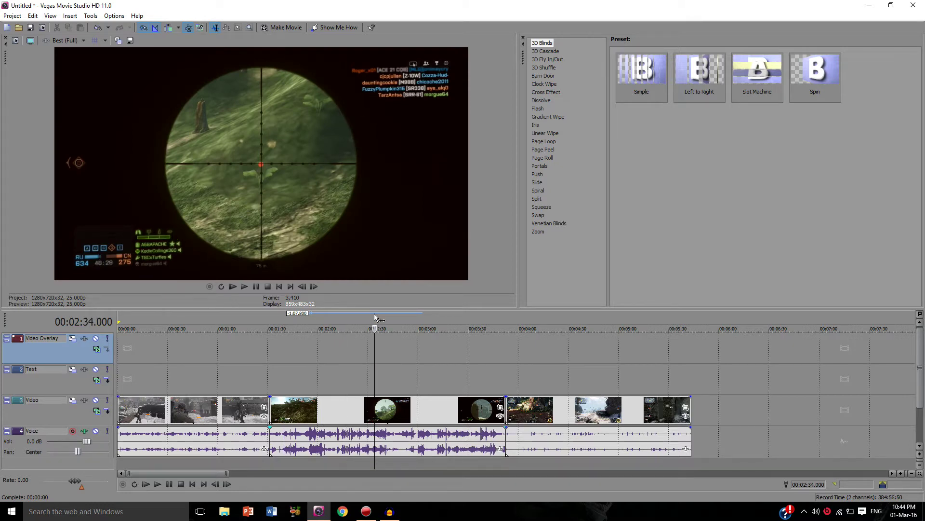
pyautogui.click(399, 320)
pyautogui.click(526, 322)
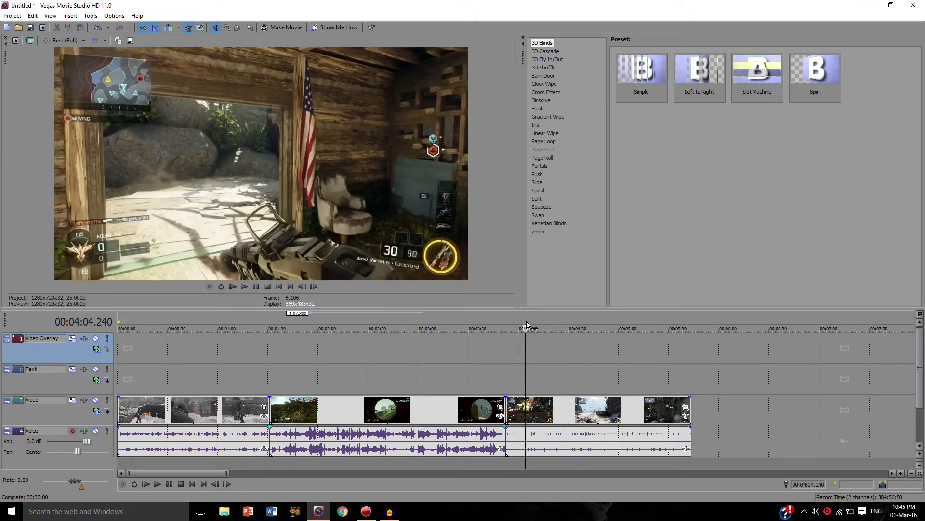
pyautogui.click(542, 322)
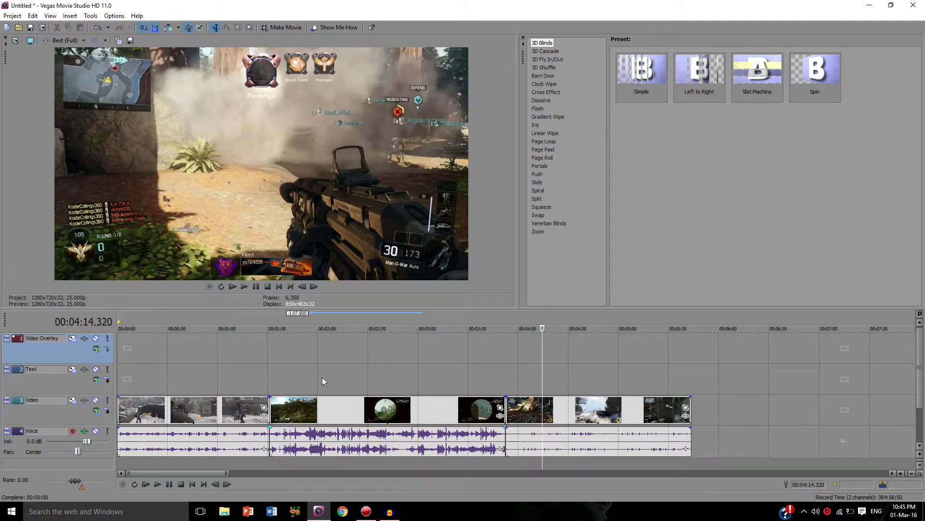
pyautogui.click(186, 315)
# Step: Launch PowerPoint 2016 from the desktop and start a new blank presentation
pyautogui.click(870, 6)
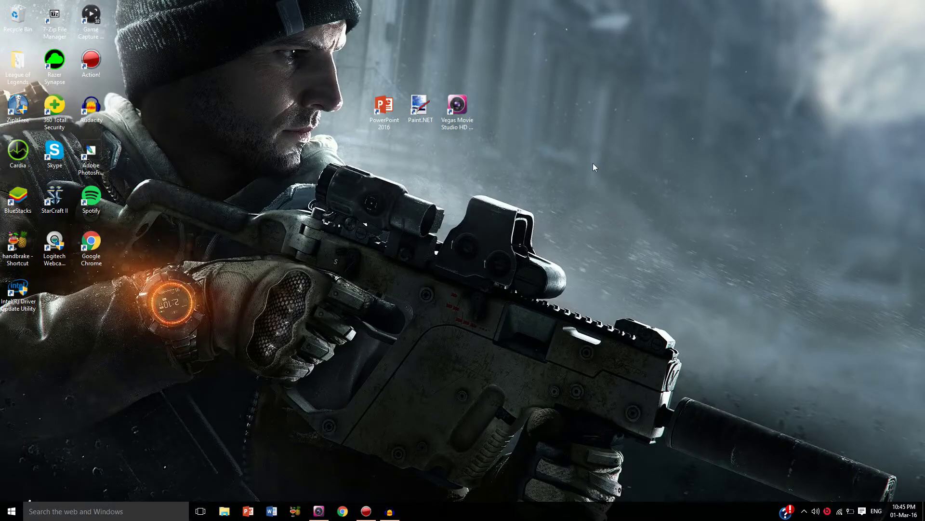
pyautogui.doubleClick(387, 110)
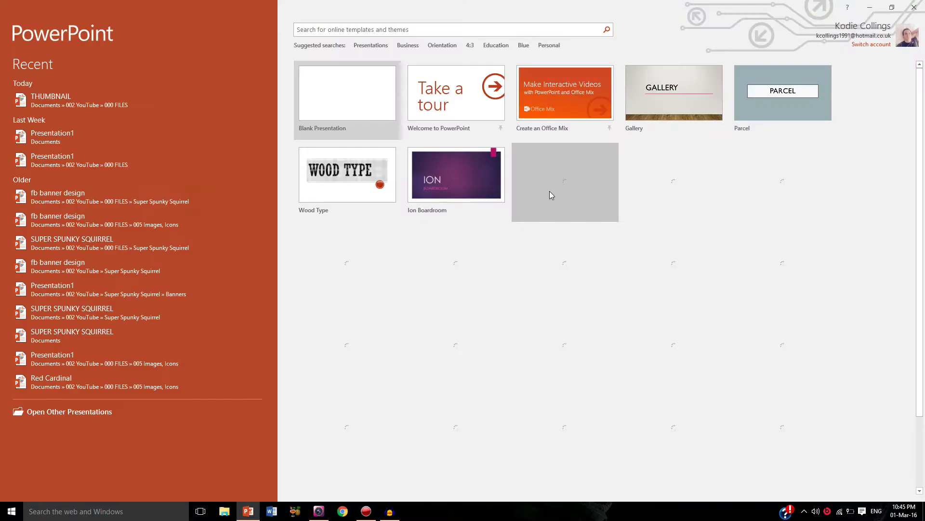
pyautogui.click(366, 118)
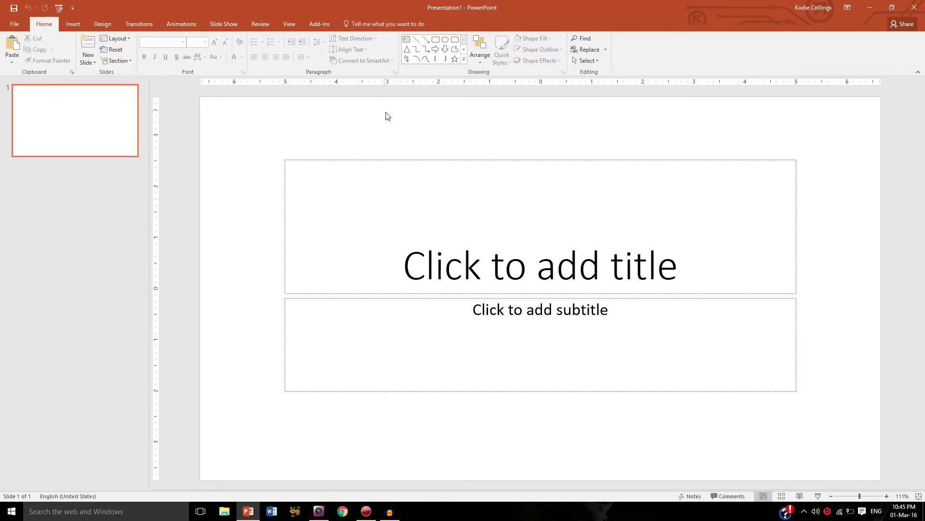
# Step: Delete the title and subtitle placeholders so the slide is empty, then bring up Slide Size
pyautogui.click(436, 180)
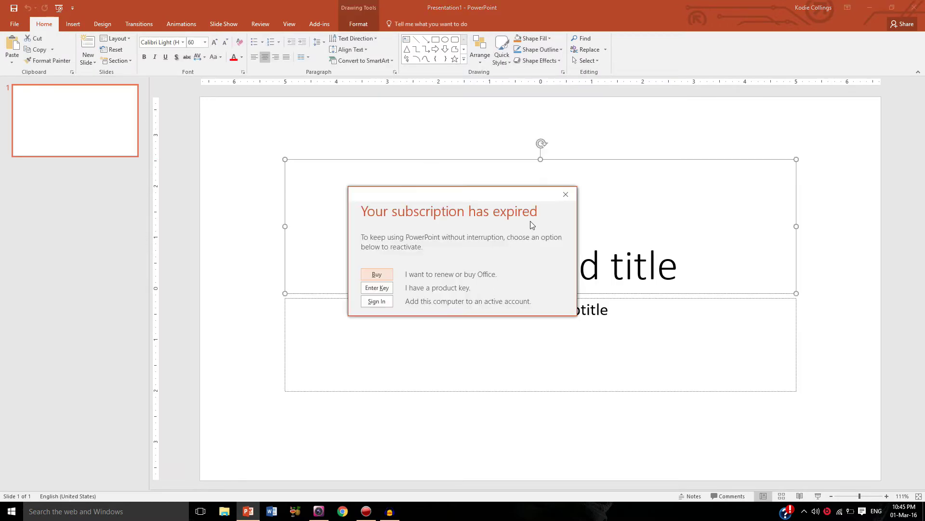
pyautogui.click(569, 196)
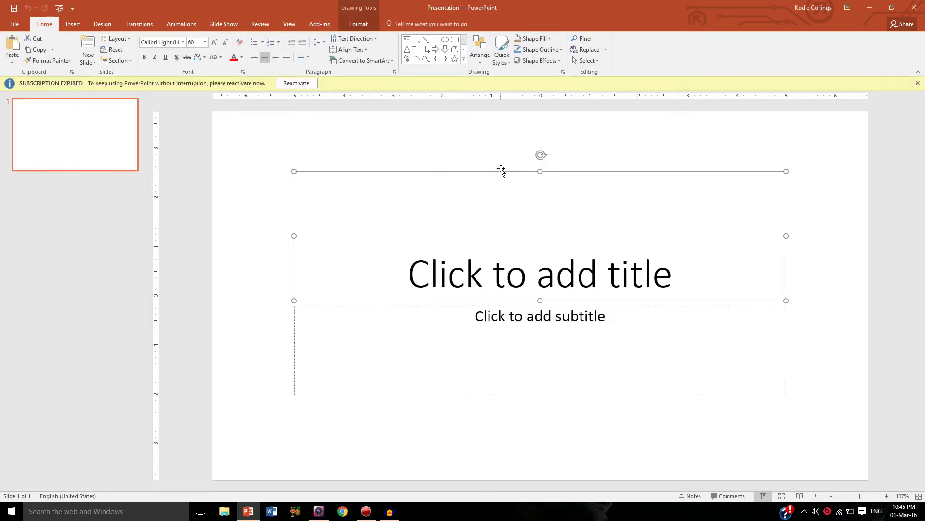
pyautogui.press('Delete')
pyautogui.click(489, 309)
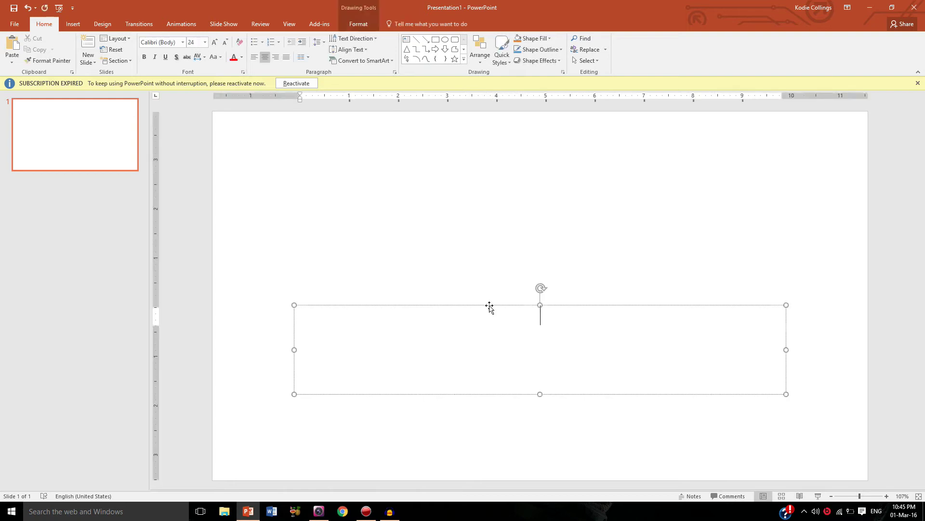
pyautogui.press('Delete')
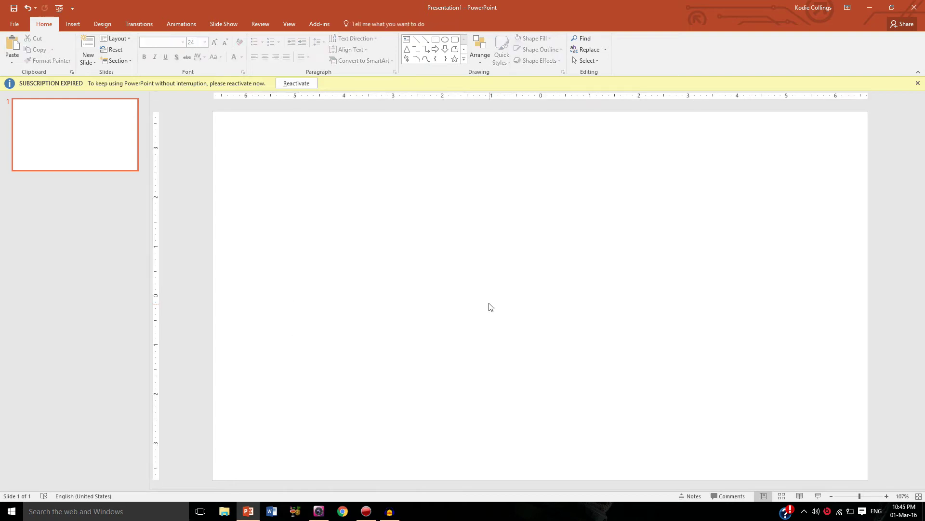
pyautogui.click(116, 26)
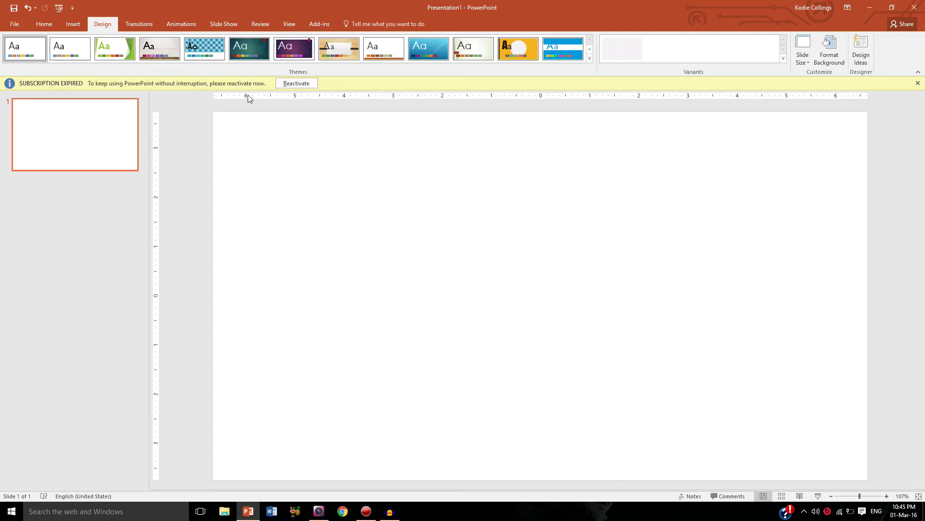
pyautogui.click(808, 41)
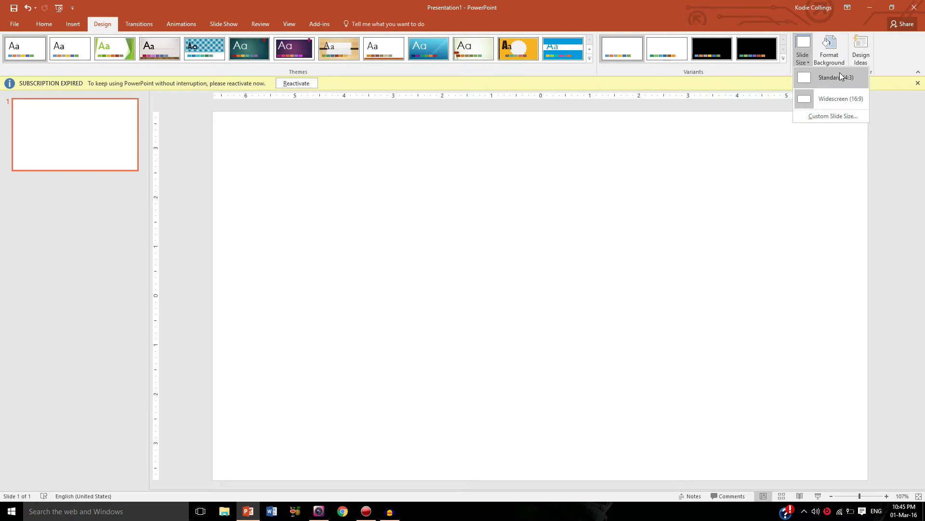
# Step: Make the slide Widescreen (16:9) and draw a black-filled rectangle across the whole slide
pyautogui.click(845, 98)
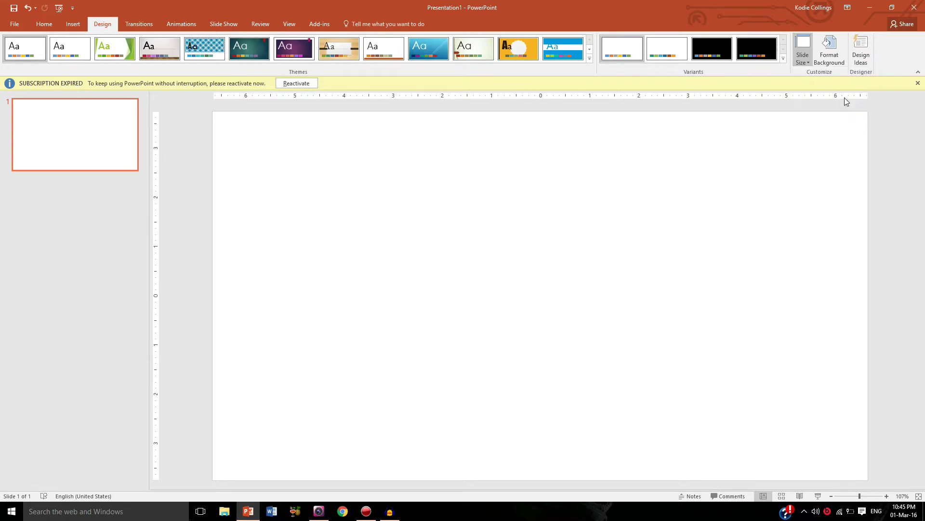
pyautogui.click(81, 27)
pyautogui.click(165, 48)
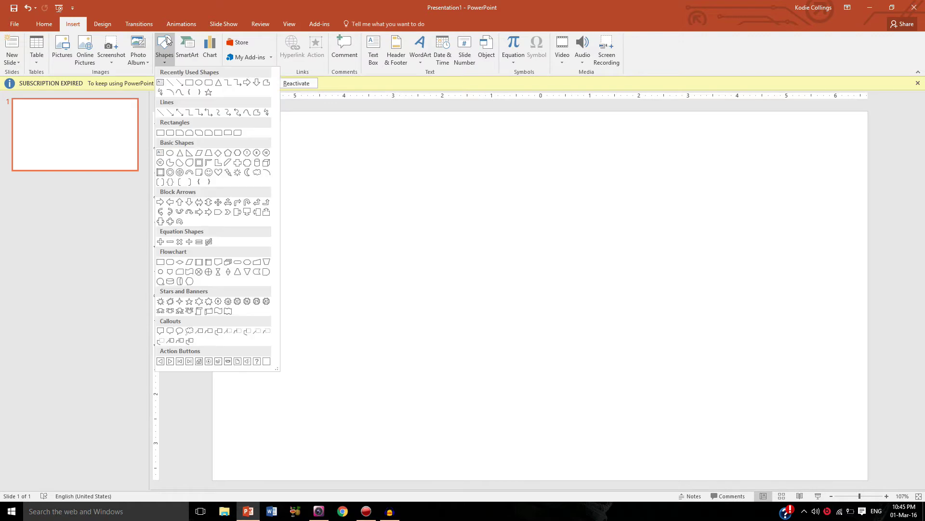
pyautogui.click(161, 133)
pyautogui.moveTo(211, 110); pyautogui.dragTo(867, 479)
pyautogui.click(349, 38)
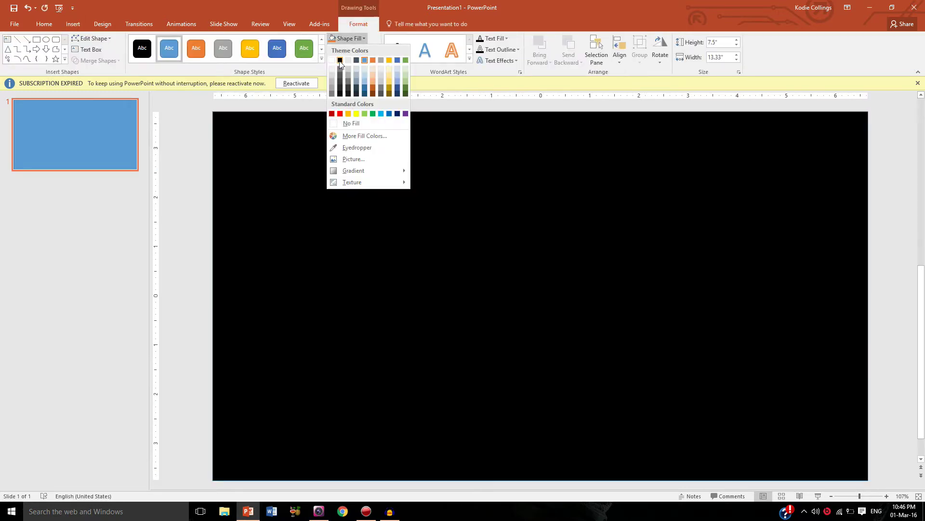
pyautogui.click(339, 61)
pyautogui.click(343, 49)
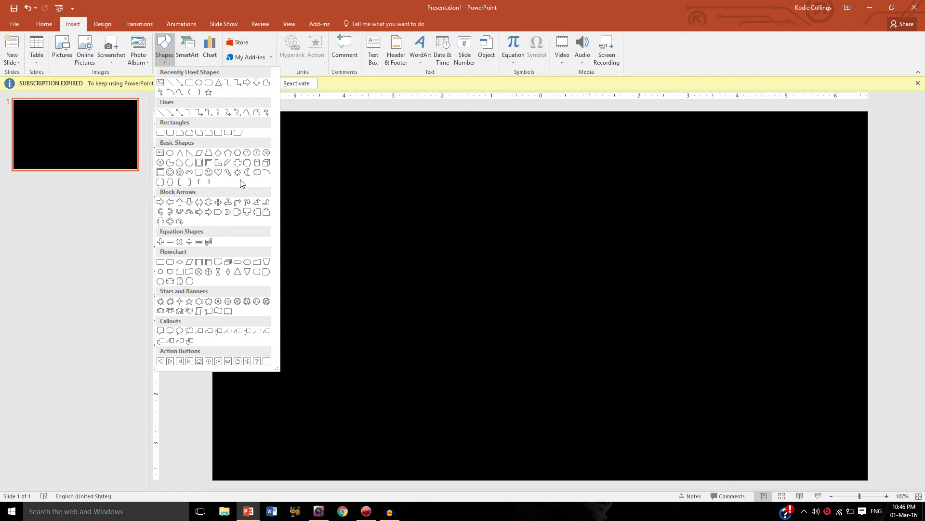
# Step: Duplicate the black first slide to make three slides, then return to slide 1
pyautogui.click(102, 114)
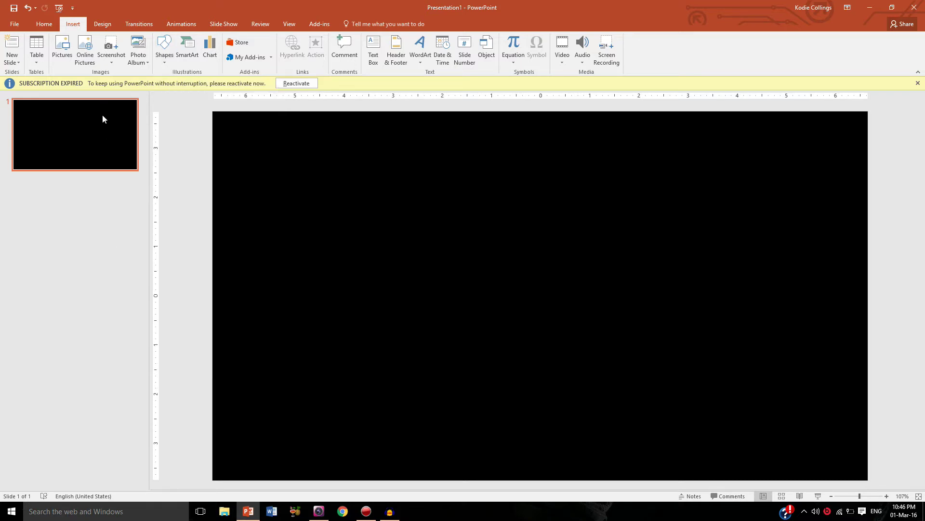
pyautogui.hotkey('ctrl', 'c')
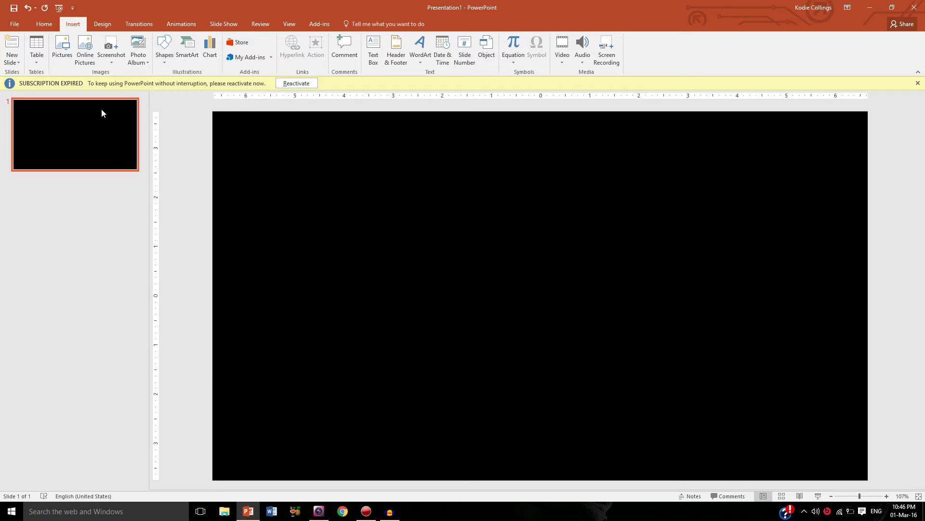
pyautogui.hotkey('ctrl', 'v')
pyautogui.hotkey('ctrl', 'v')
pyautogui.click(93, 147)
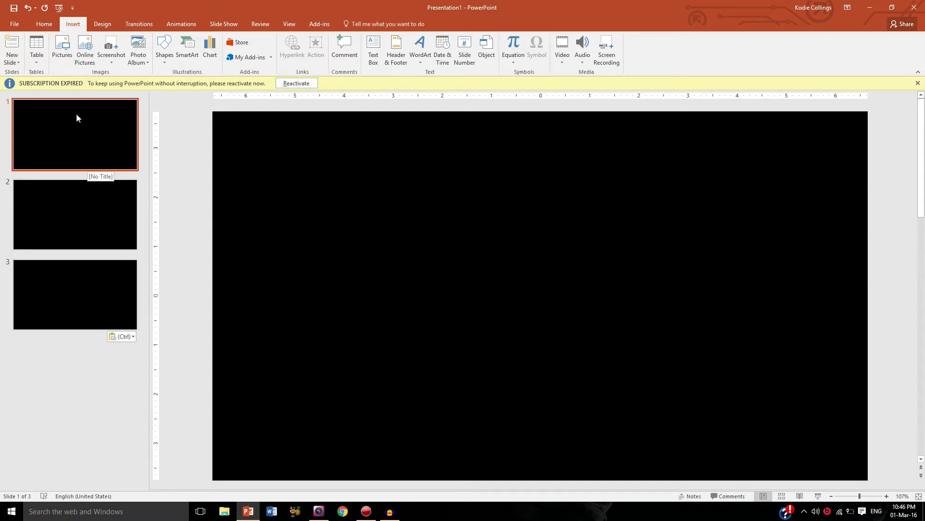
# Step: Draw a thin-armed L-shape near slide 1's top-left corner
pyautogui.click(165, 48)
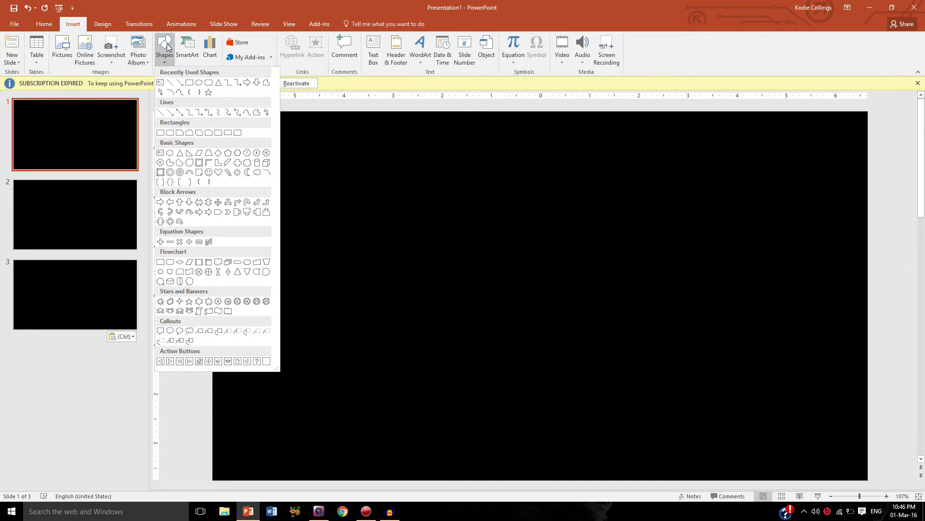
pyautogui.click(201, 163)
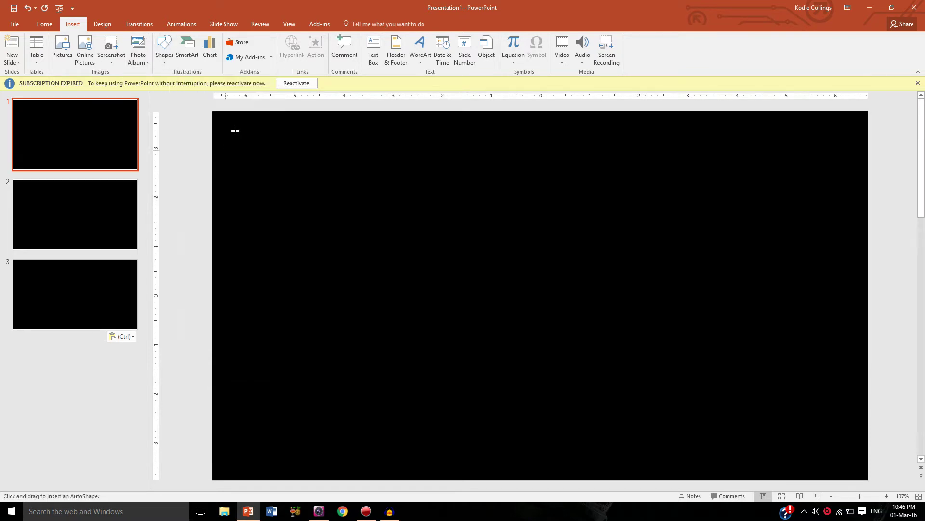
pyautogui.click(167, 45)
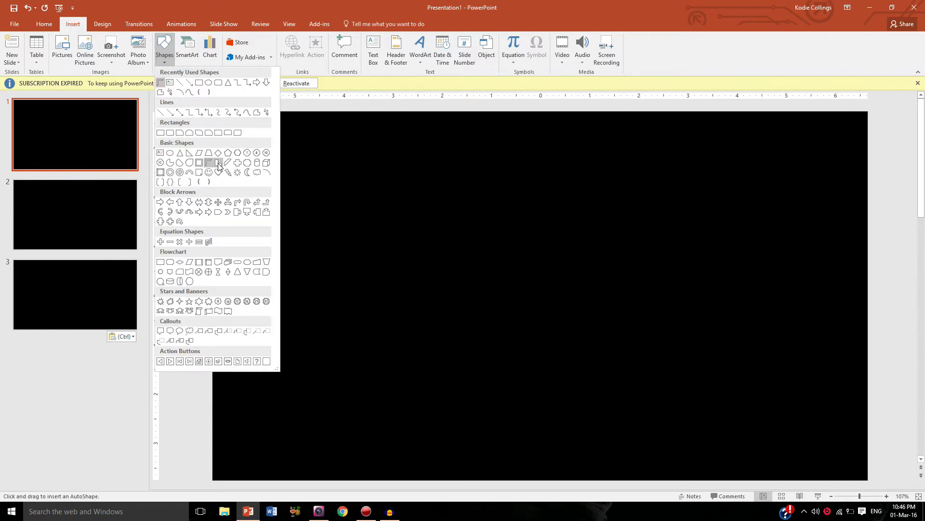
pyautogui.click(219, 165)
pyautogui.moveTo(249, 157); pyautogui.dragTo(334, 219)
pyautogui.moveTo(279, 156)
pyautogui.mouseDown()
pyautogui.moveTo(259, 164)
pyautogui.moveTo(251, 211)
pyautogui.mouseUp()
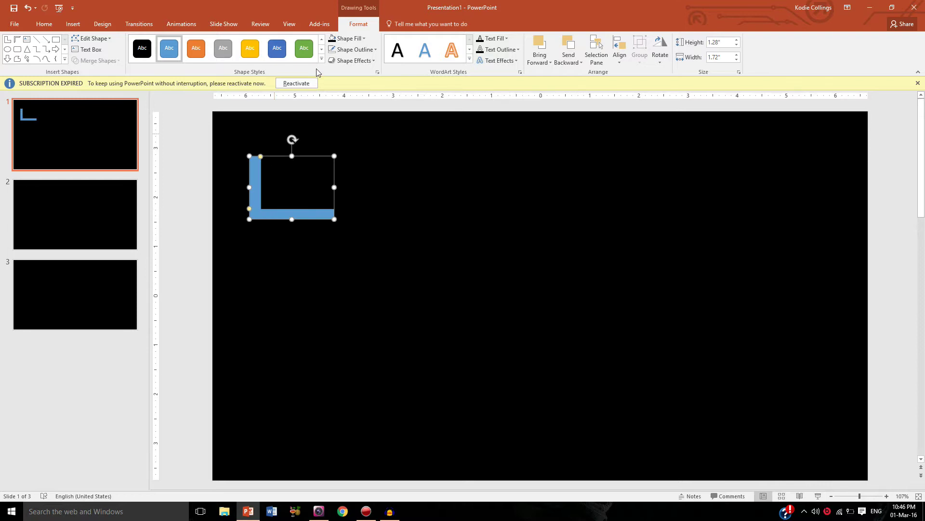
# Step: Give the L-shape the orange style and paste copies of it for the other corners
pyautogui.click(345, 39)
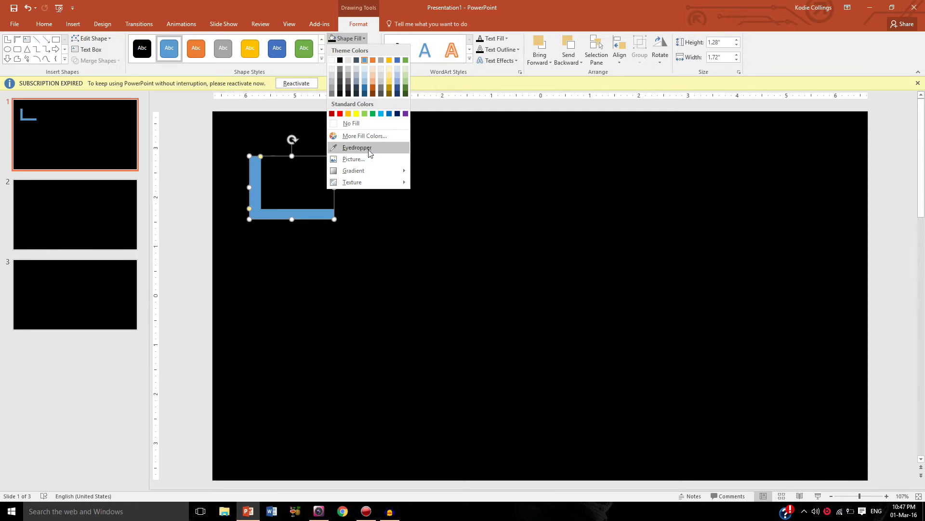
pyautogui.click(196, 48)
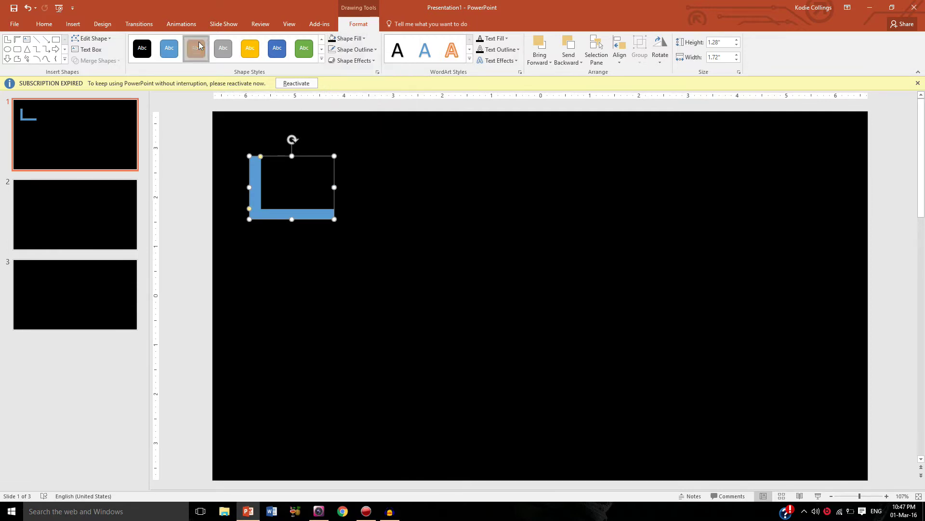
pyautogui.click(196, 48)
pyautogui.click(364, 50)
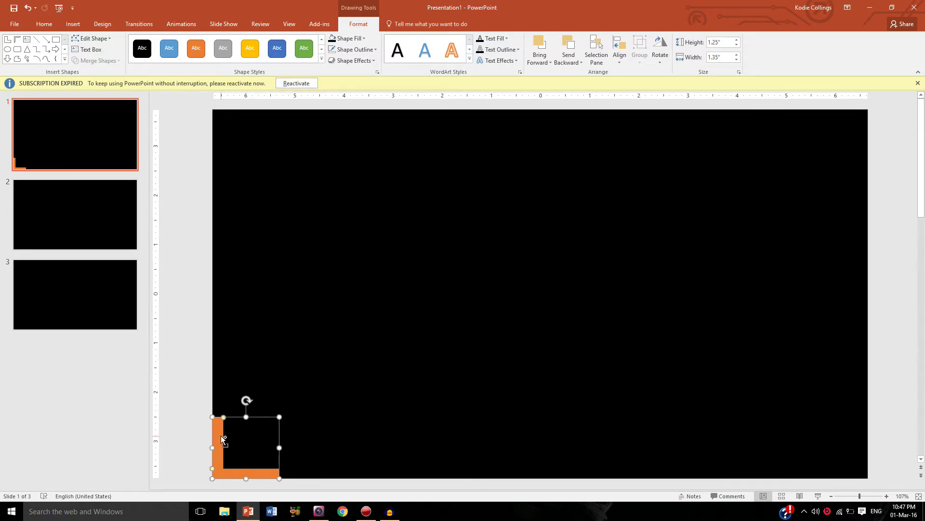
pyautogui.hotkey('ctrl', 'v')
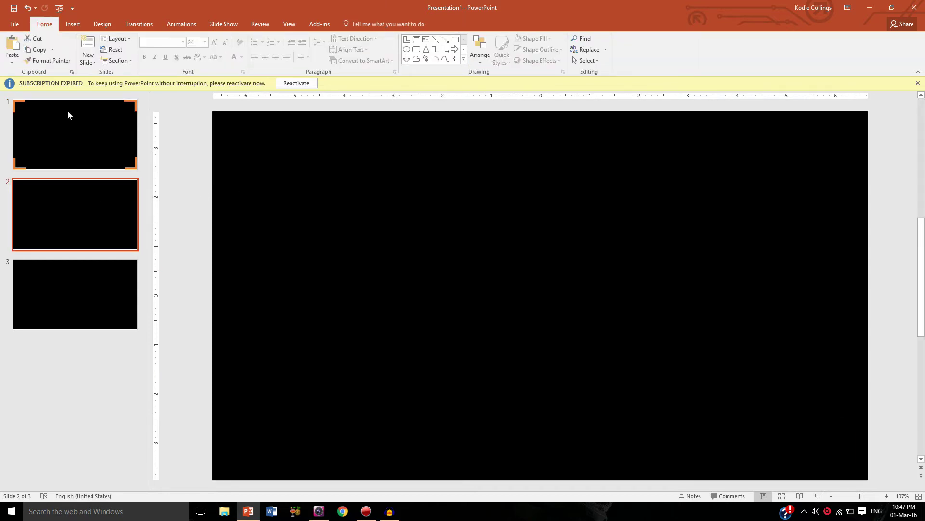
# Step: Draw a Snip Diagonal Corner Rectangle stretched across all of slide 2
pyautogui.click(72, 22)
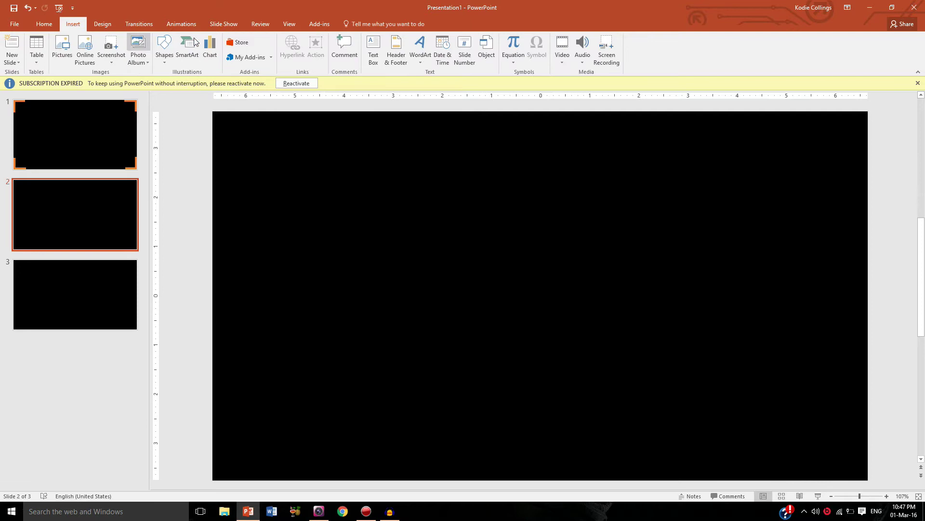
pyautogui.click(164, 48)
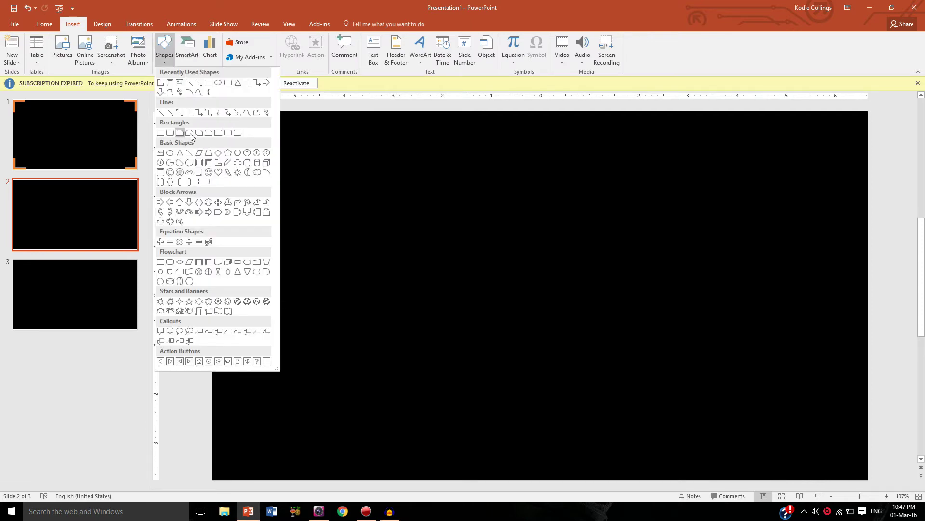
pyautogui.click(190, 133)
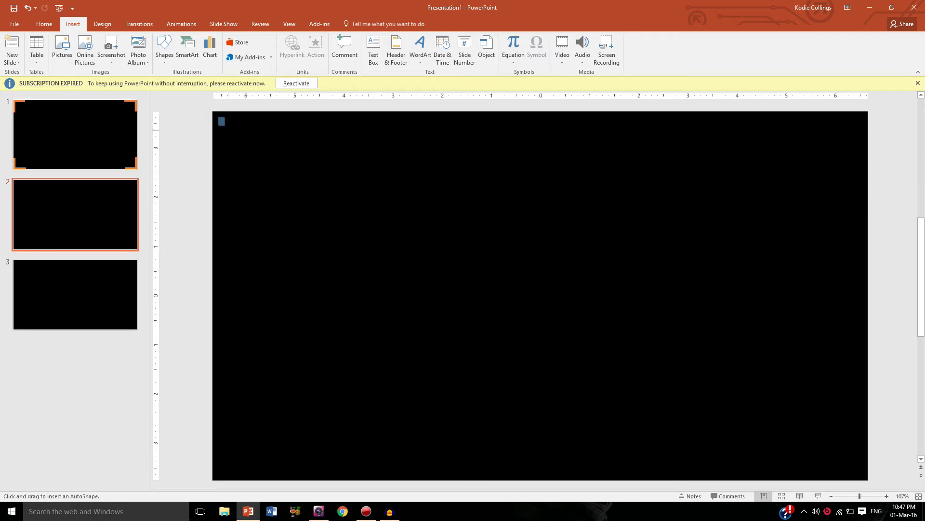
pyautogui.moveTo(218, 118); pyautogui.dragTo(867, 479)
pyautogui.moveTo(649, 378); pyautogui.dragTo(646, 378)
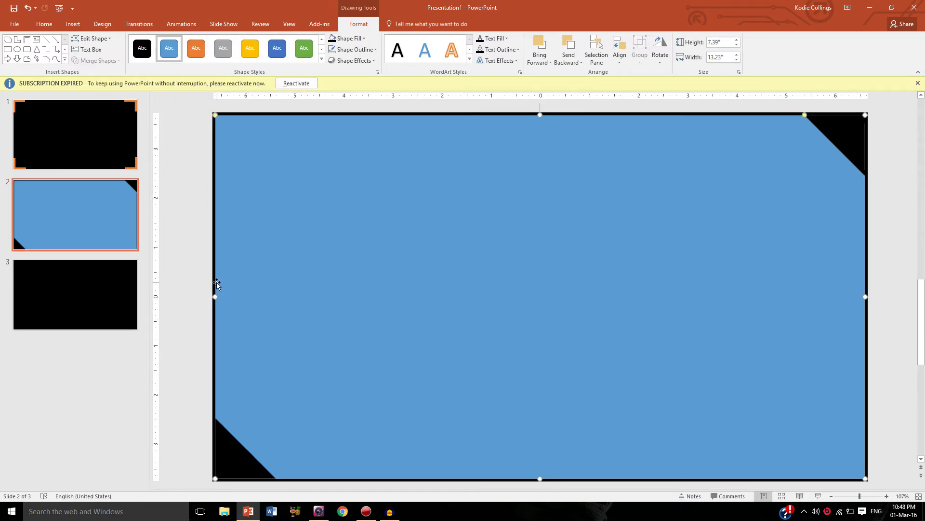
# Step: Fill the snipped rectangle black and remove its outline
pyautogui.click(351, 39)
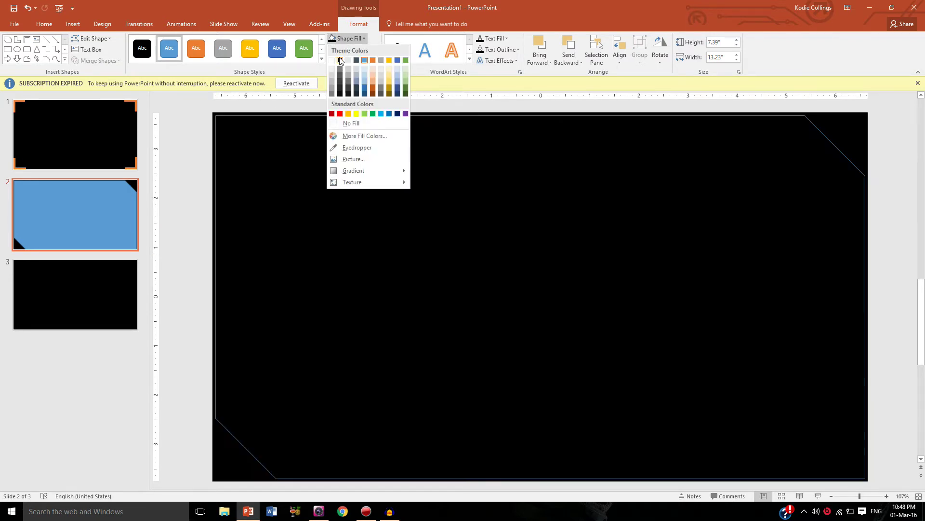
pyautogui.click(340, 60)
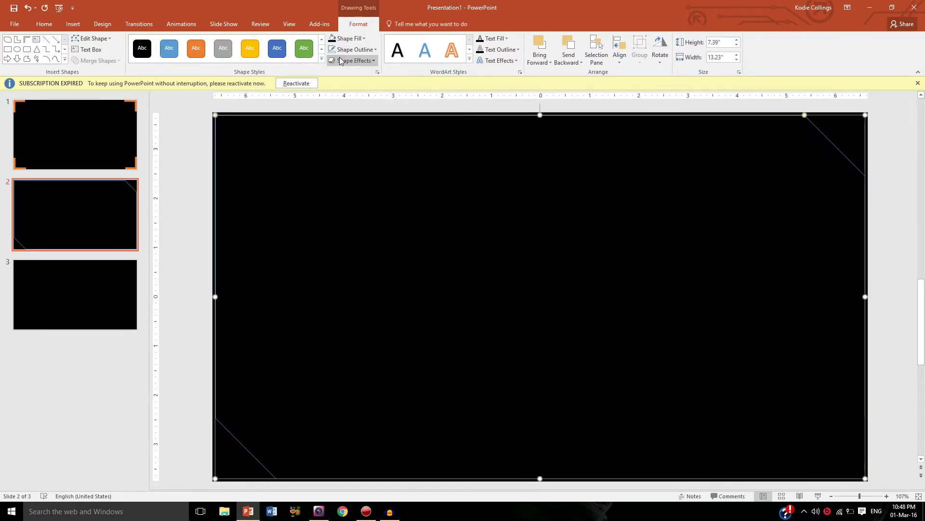
pyautogui.click(353, 50)
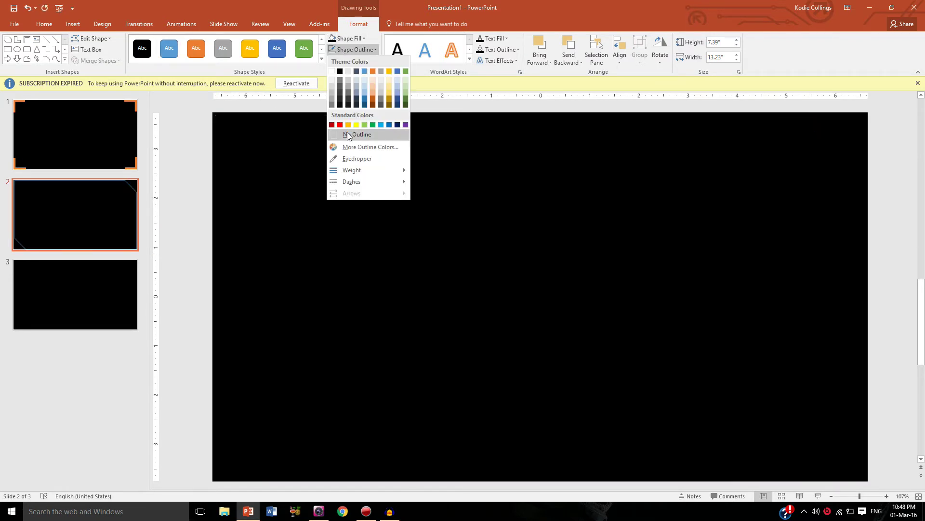
pyautogui.click(357, 135)
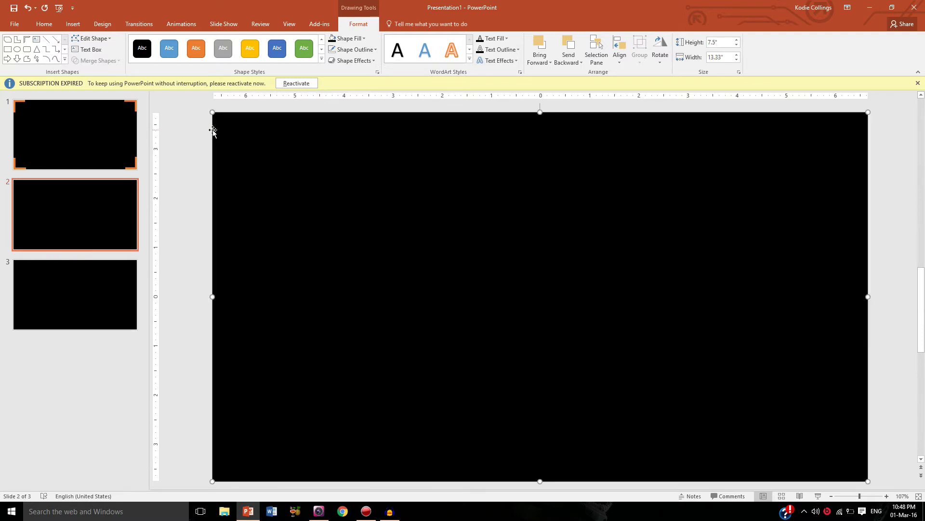
# Step: Fill the full-slide shape behind it light blue, leaving shape effects unchanged
pyautogui.click(348, 38)
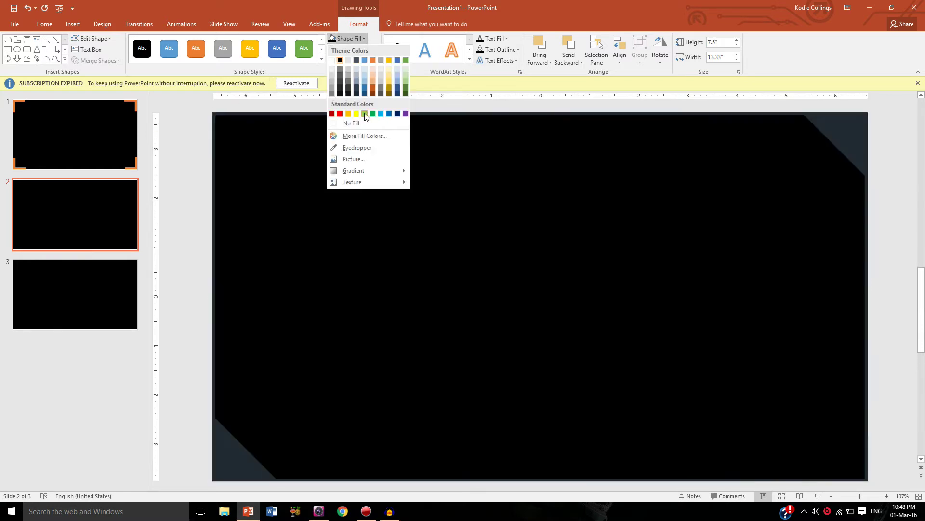
pyautogui.click(380, 114)
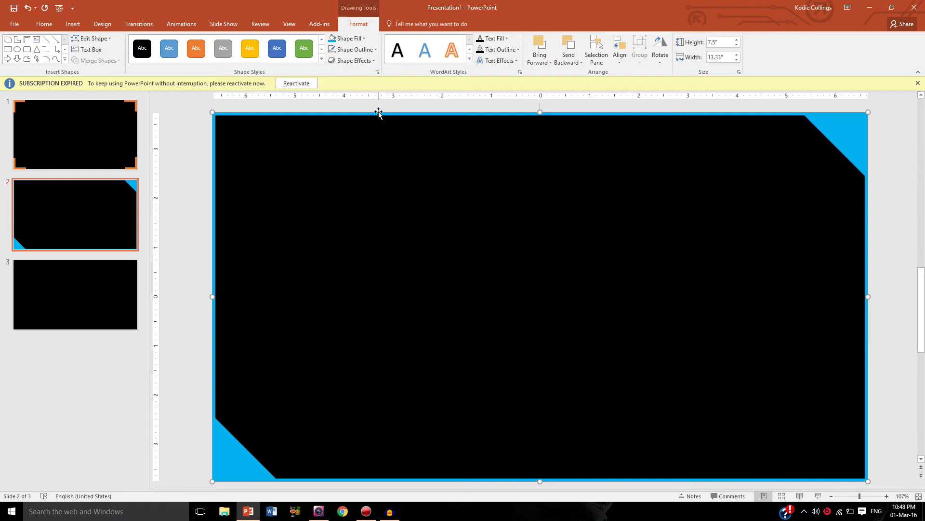
pyautogui.click(365, 62)
pyautogui.moveTo(375, 187)
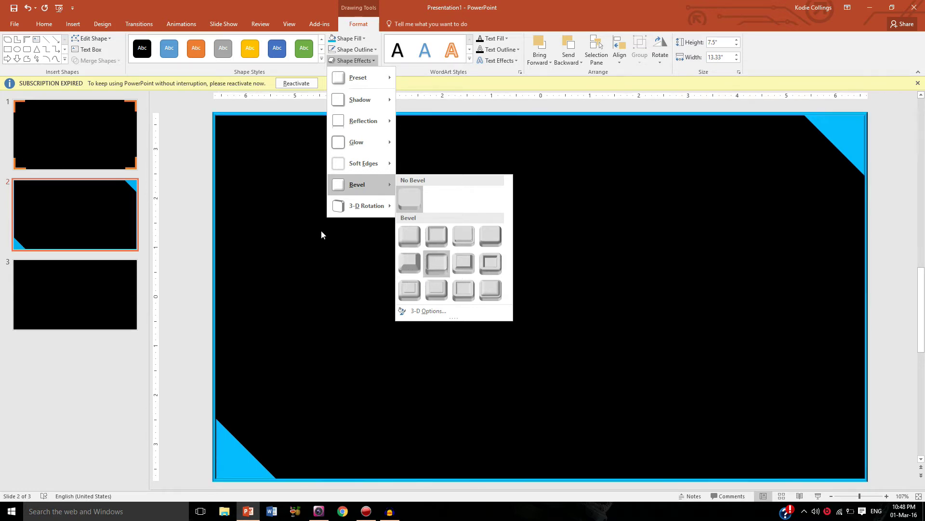
pyautogui.click(192, 165)
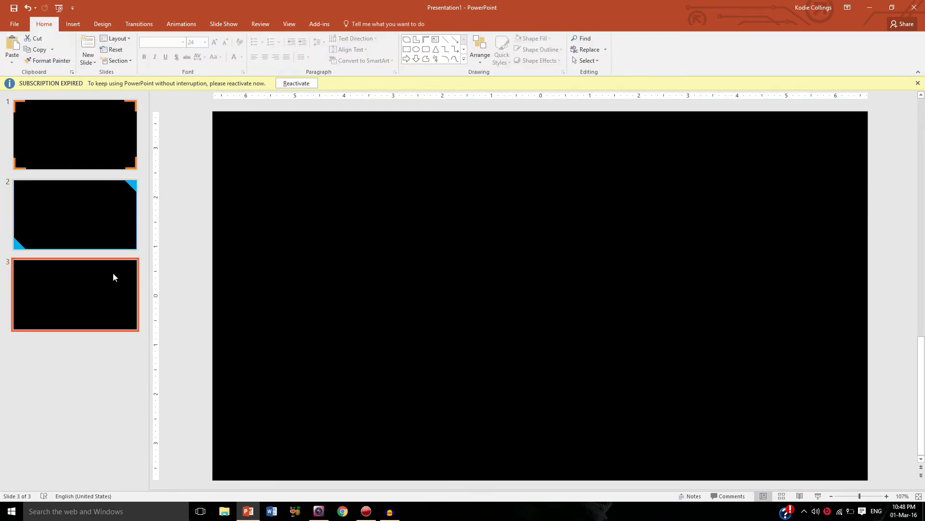
pyautogui.click(319, 510)
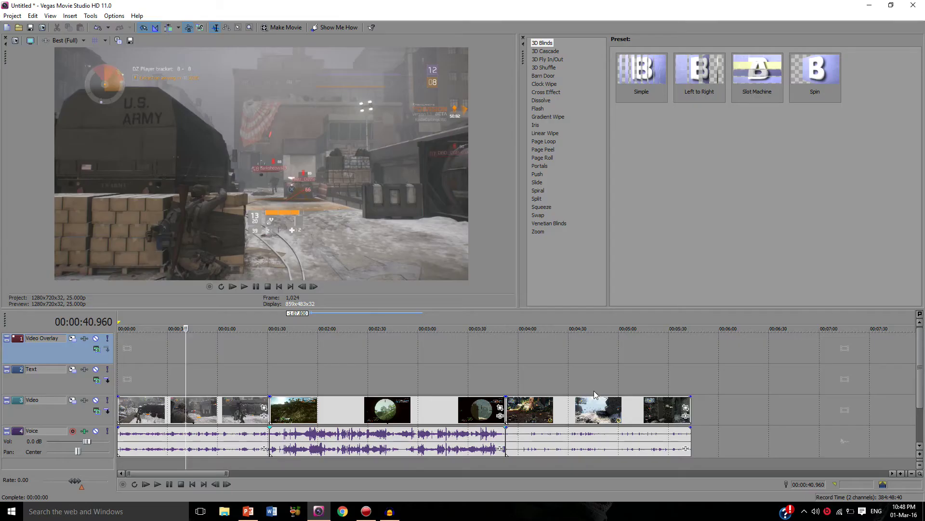
pyautogui.click(551, 323)
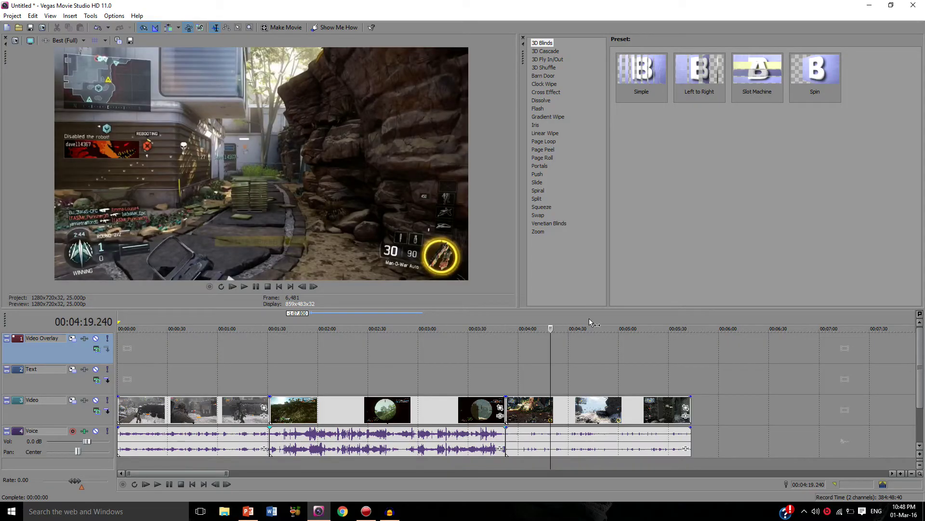
pyautogui.click(589, 319)
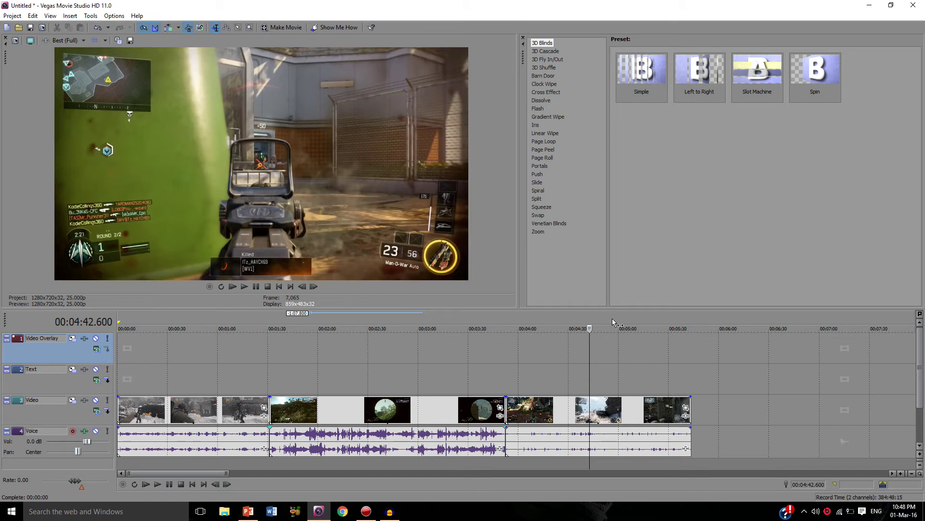
pyautogui.click(612, 319)
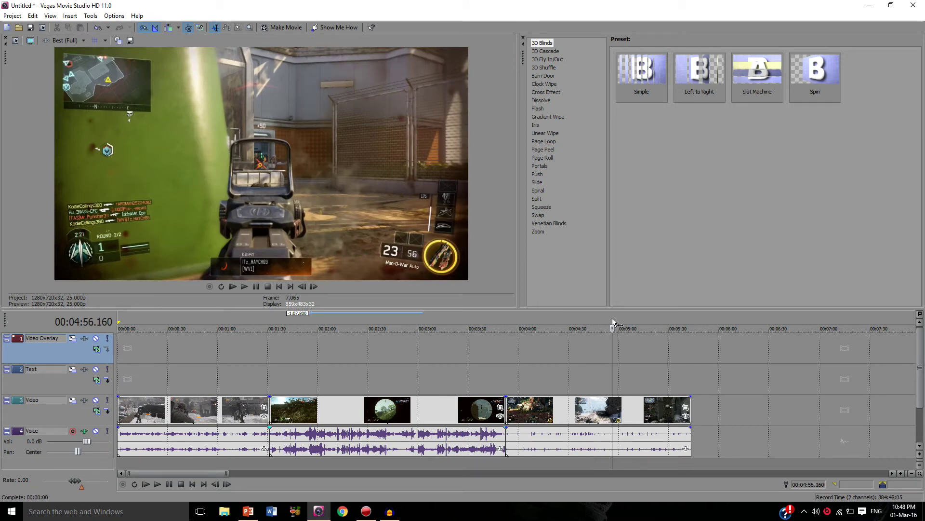
pyautogui.click(630, 319)
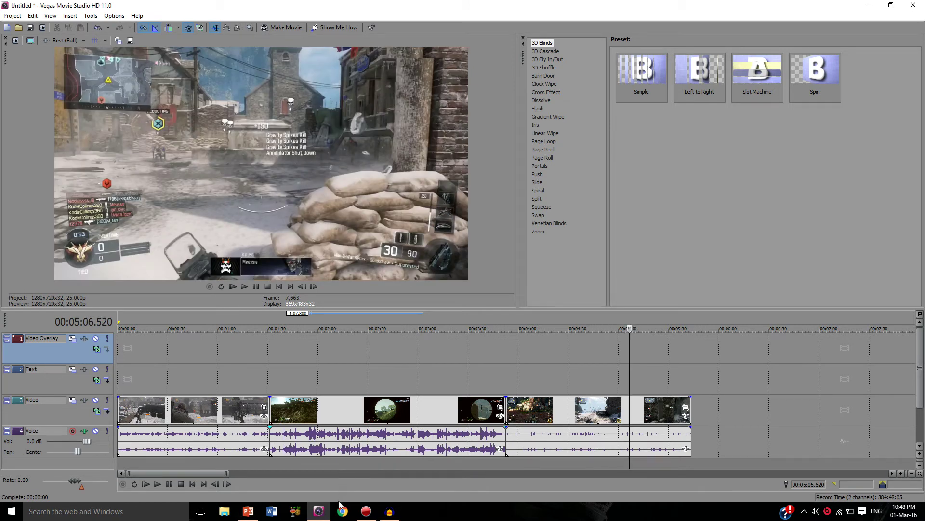
# Step: Back in PowerPoint, fill slide 3's rectangle white and deselect it
pyautogui.click(248, 511)
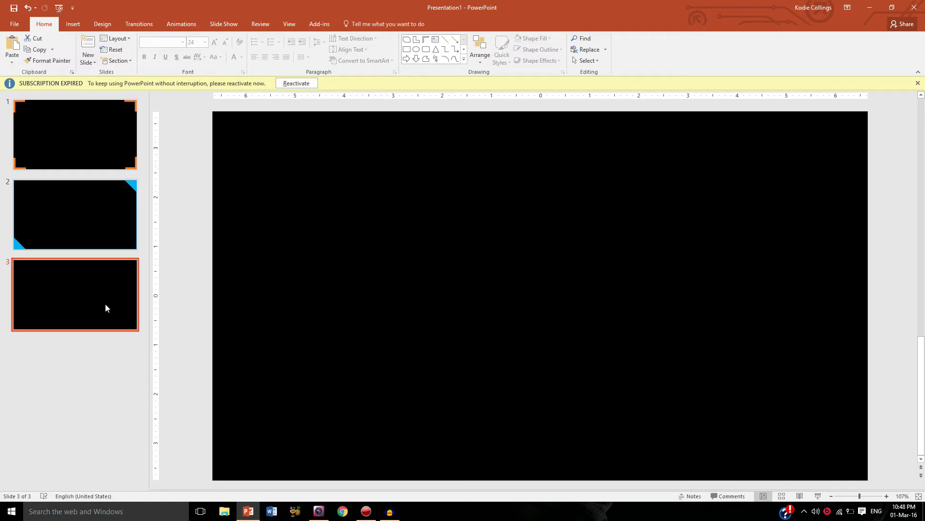
pyautogui.click(77, 22)
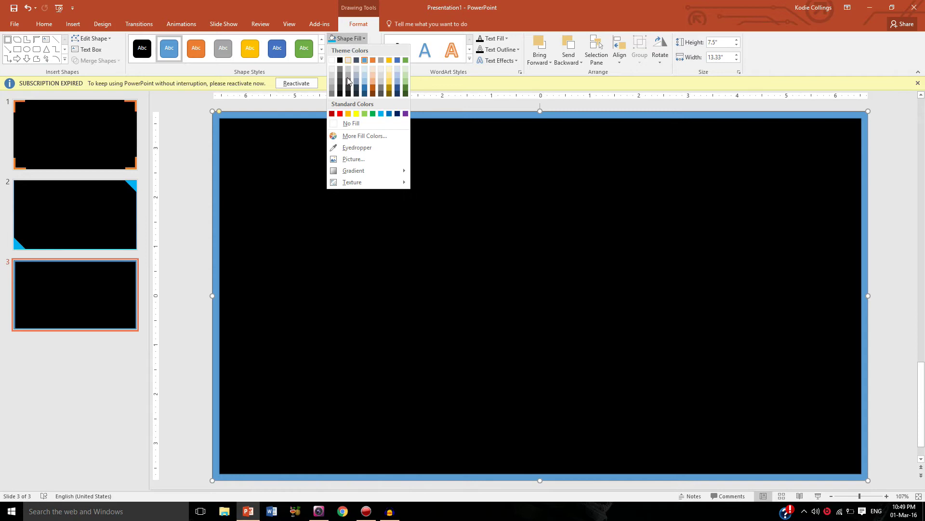
pyautogui.click(331, 94)
pyautogui.click(353, 50)
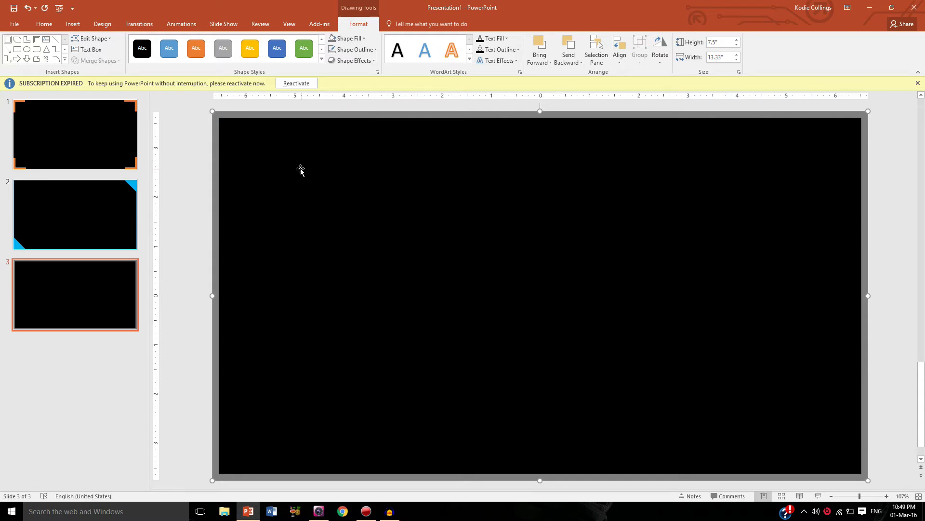
pyautogui.click(353, 43)
pyautogui.click(331, 60)
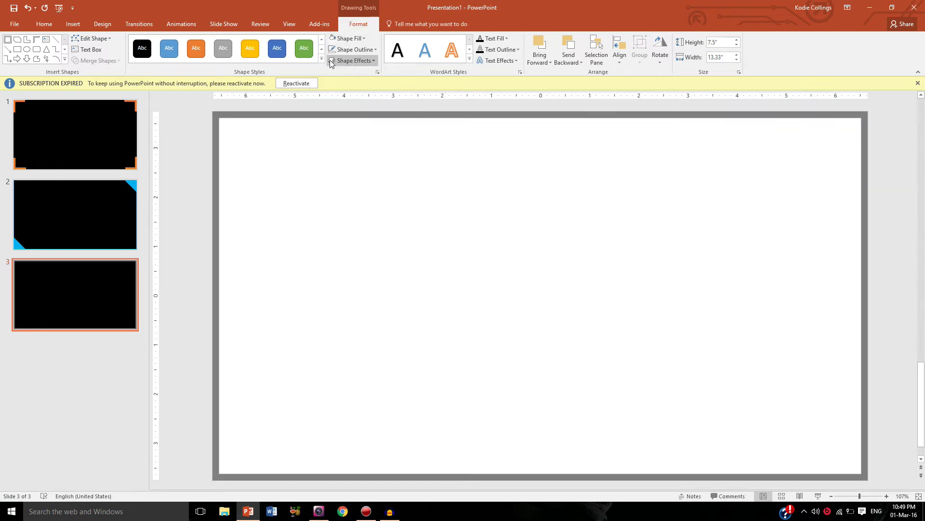
pyautogui.click(193, 129)
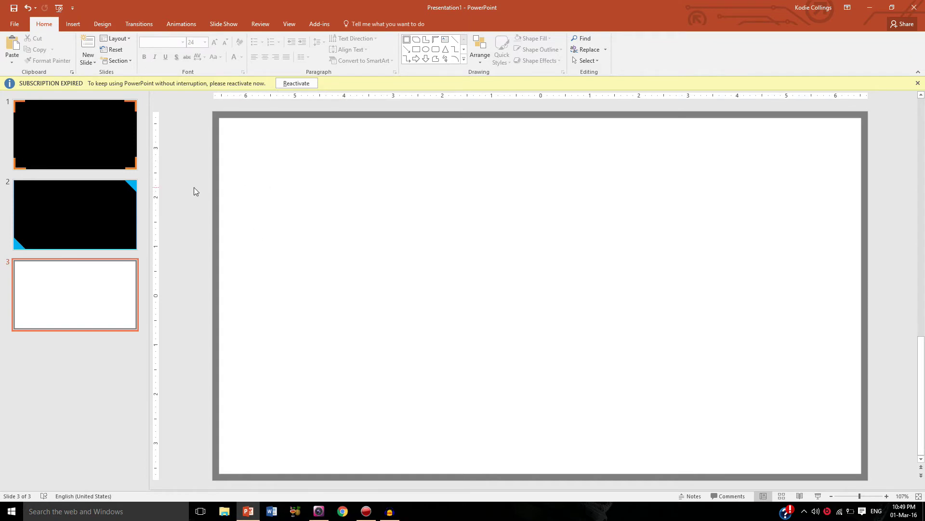
# Step: Review slides 1, 2 and 3, then open File > Save As
pyautogui.click(109, 140)
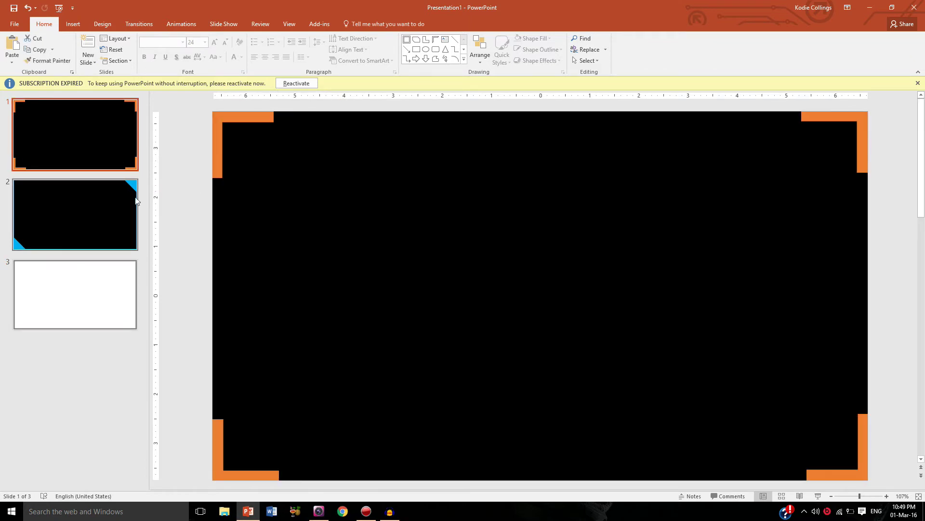
pyautogui.click(104, 238)
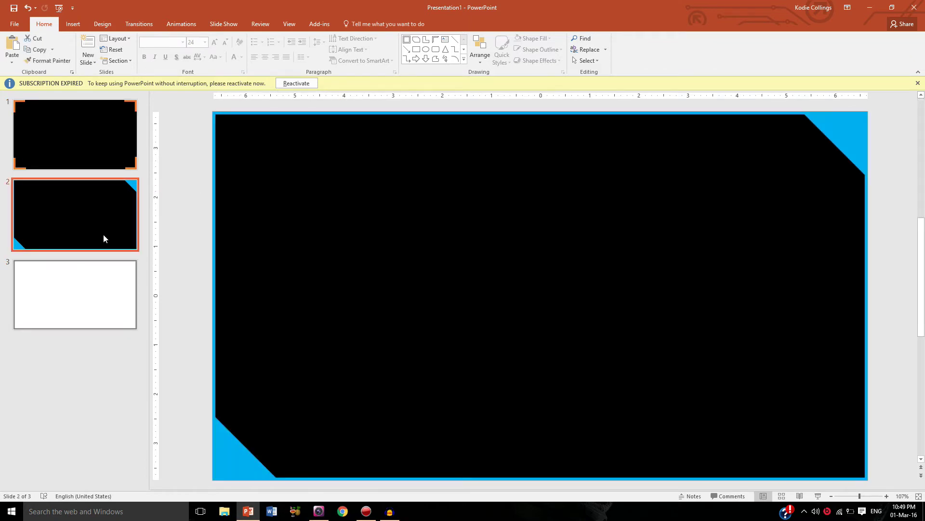
pyautogui.click(107, 315)
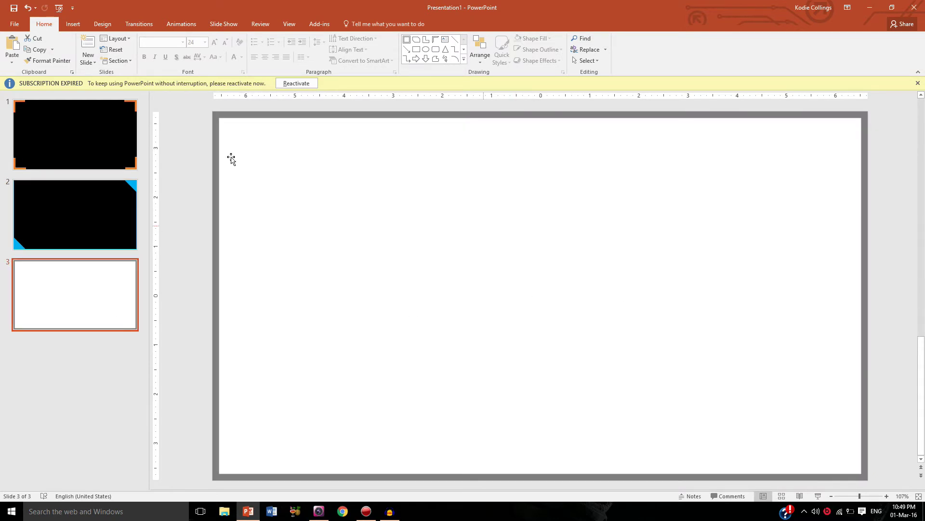
pyautogui.click(15, 25)
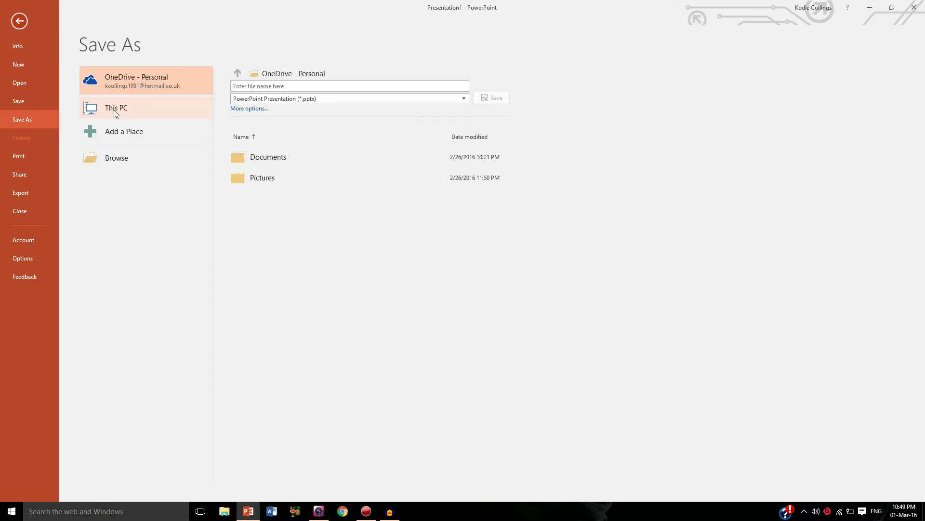
# Step: Choose This PC with PNG as the save type, and delete the old template image
pyautogui.click(114, 111)
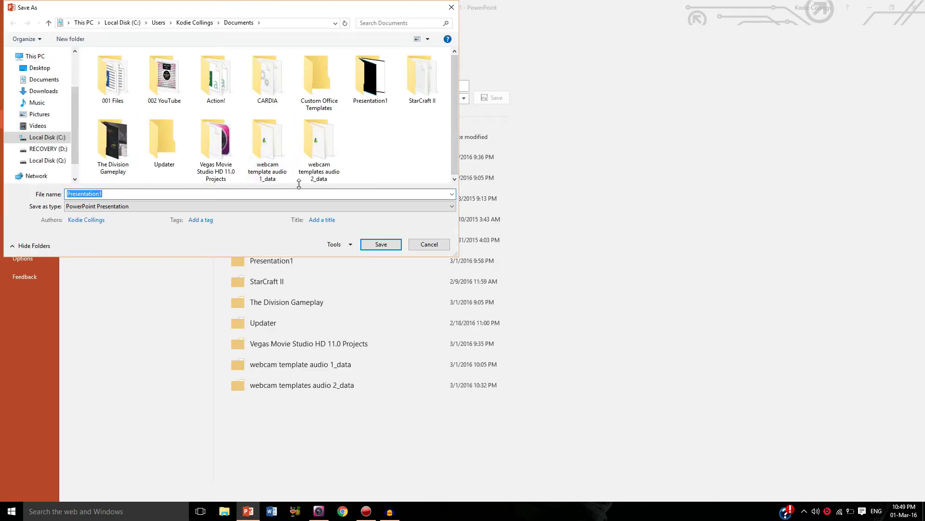
pyautogui.click(336, 207)
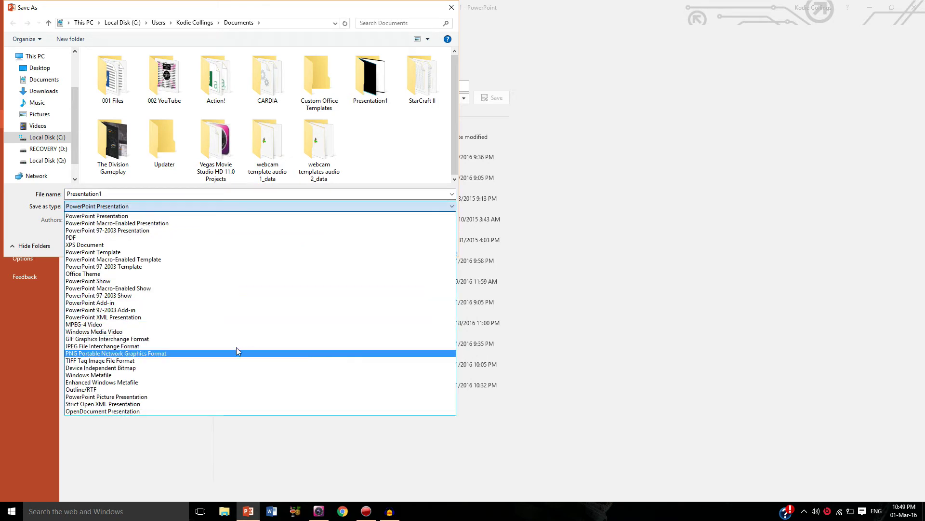
pyautogui.click(183, 355)
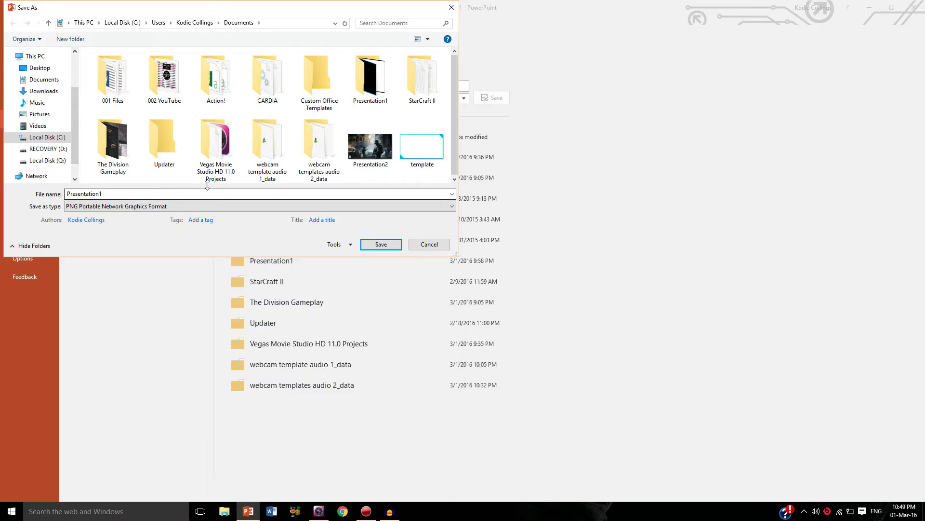
pyautogui.click(432, 146)
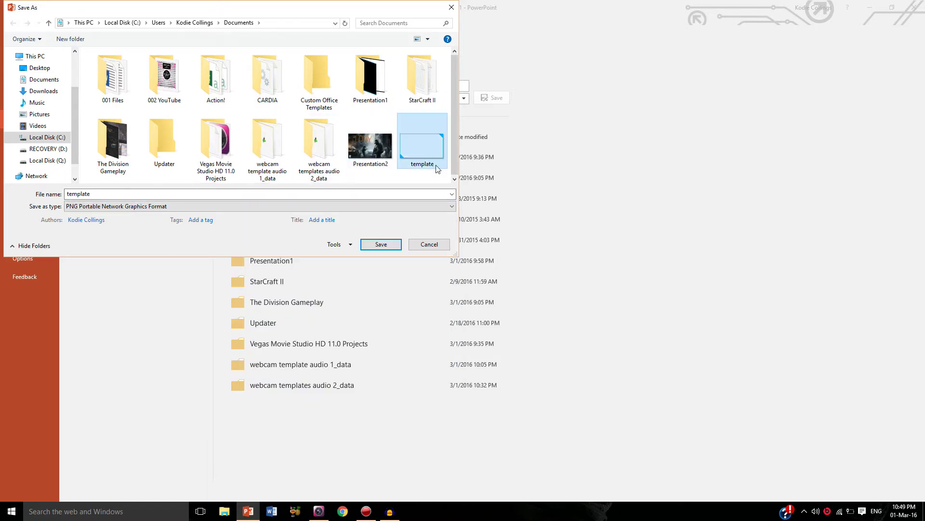
pyautogui.press('Delete')
pyautogui.click(501, 280)
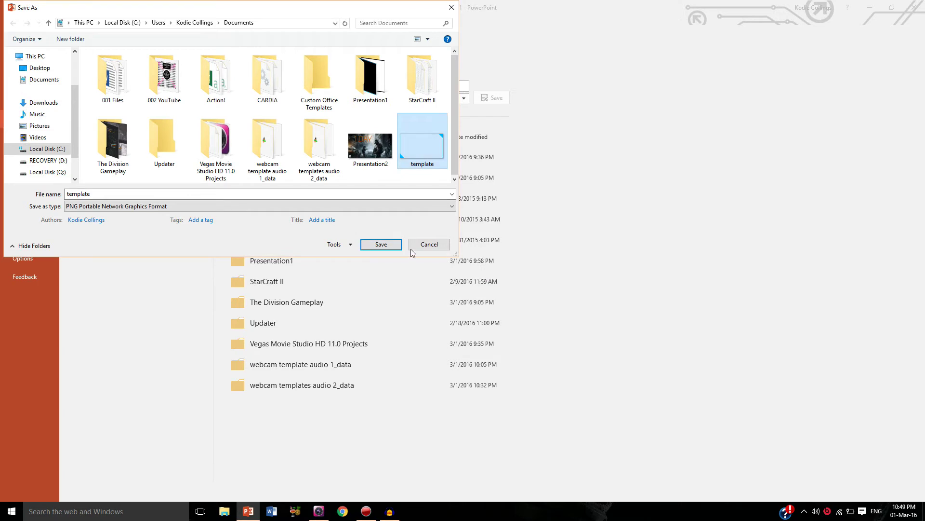
# Step: Save the presentation as PNG named 'template', exporting all slides
pyautogui.doubleClick(257, 193)
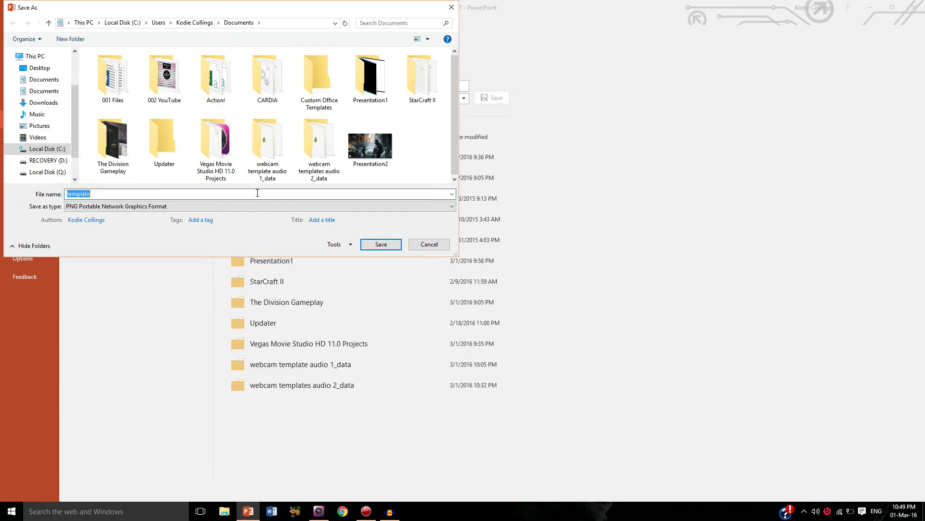
pyautogui.click(380, 244)
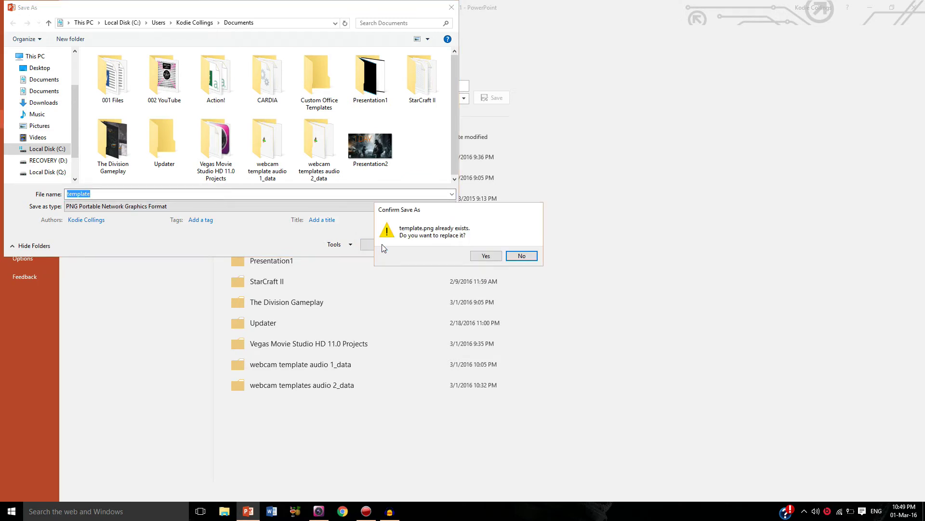
pyautogui.click(508, 259)
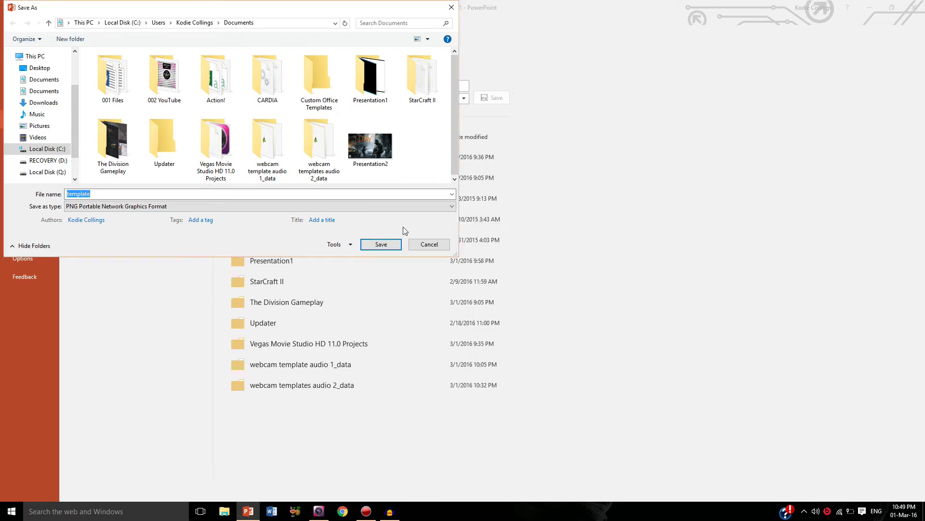
pyautogui.click(286, 195)
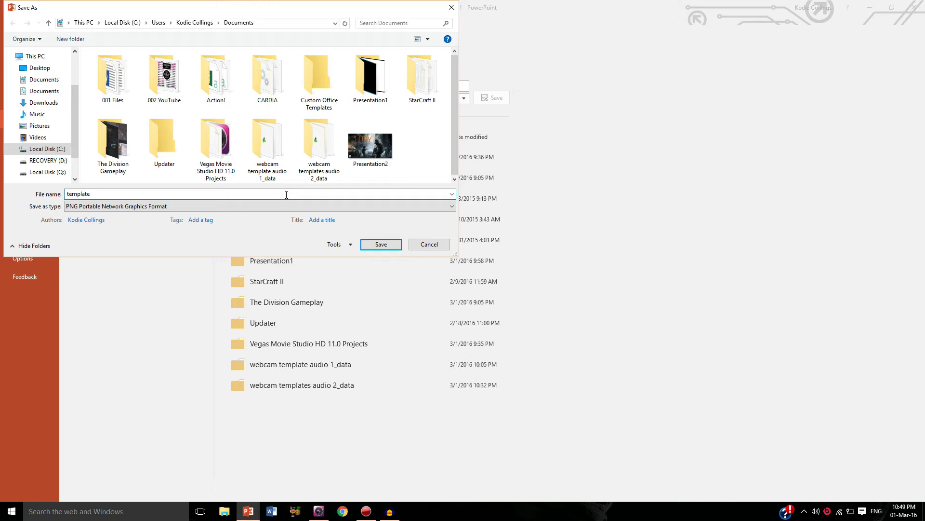
pyautogui.click(378, 244)
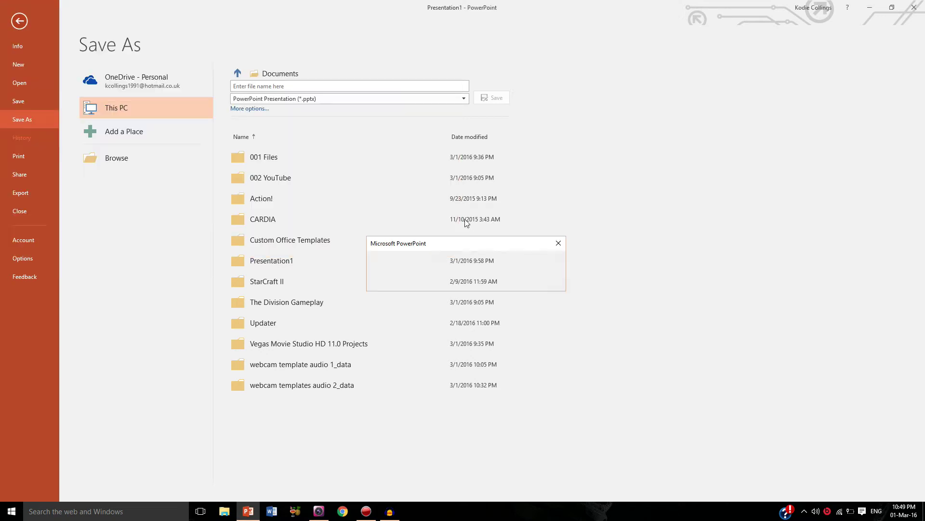
pyautogui.click(410, 283)
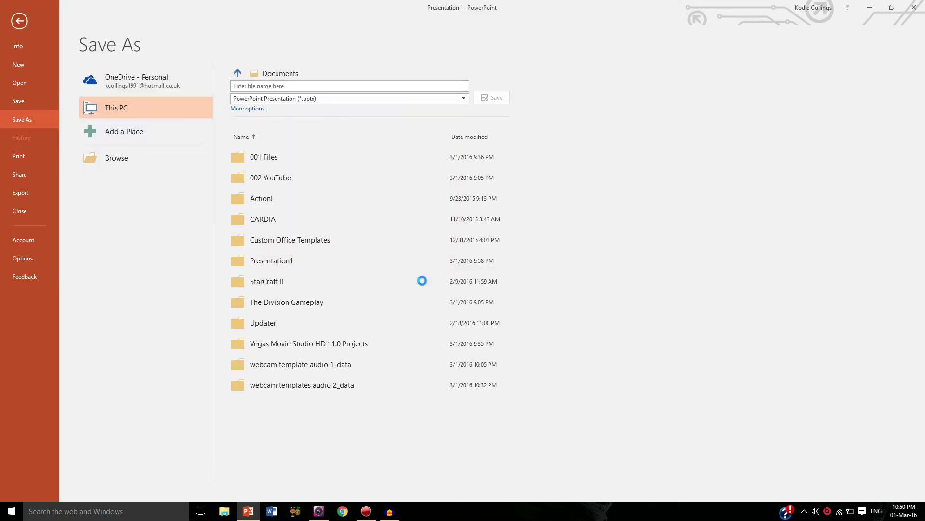
pyautogui.click(455, 282)
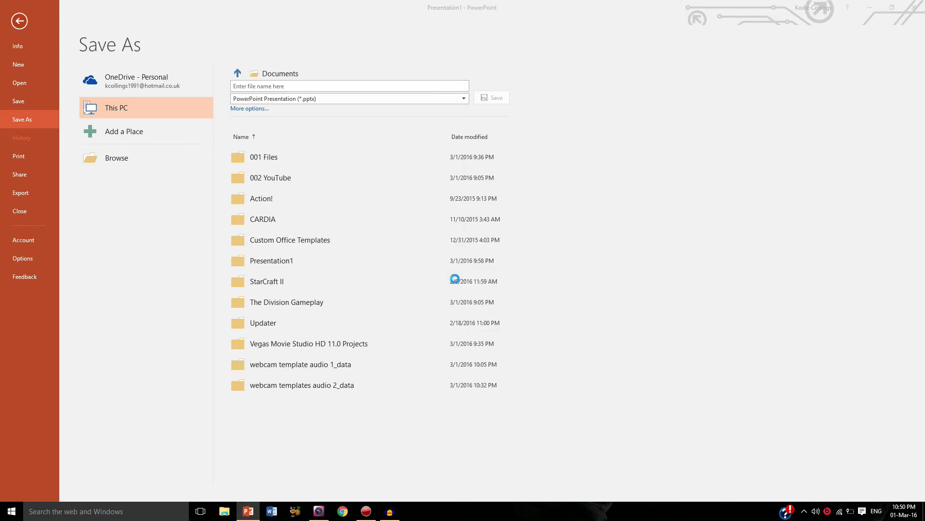
# Step: Leave the missing template.png offline in Vegas, then launch Paint.NET from the desktop
pyautogui.click(870, 7)
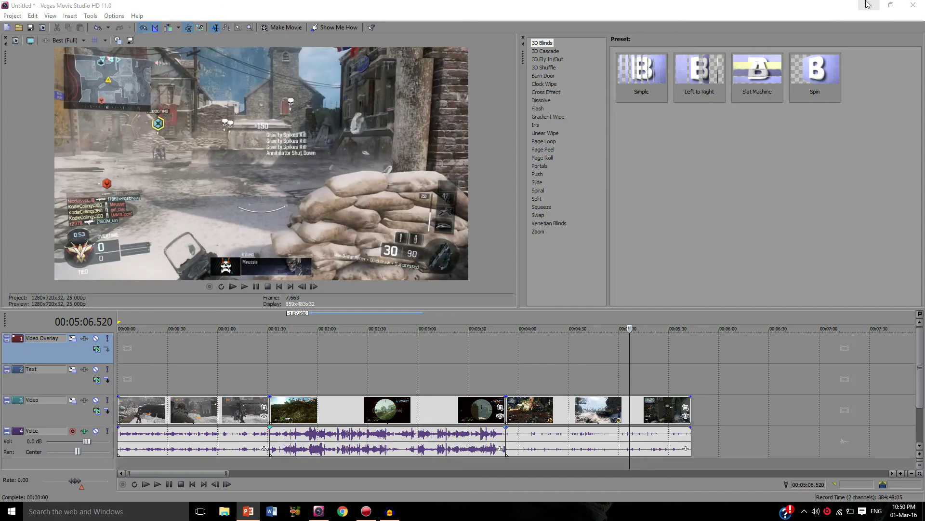
pyautogui.click(386, 213)
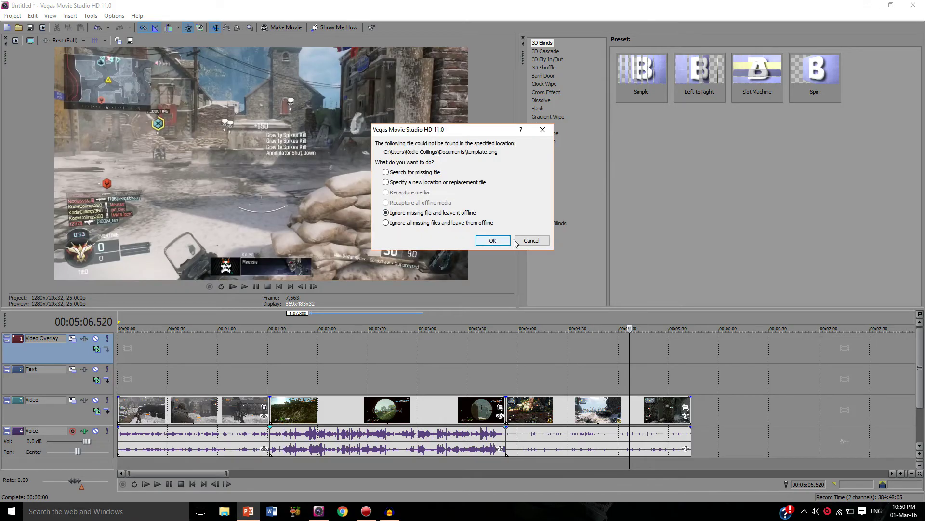
pyautogui.click(484, 238)
pyautogui.click(869, 5)
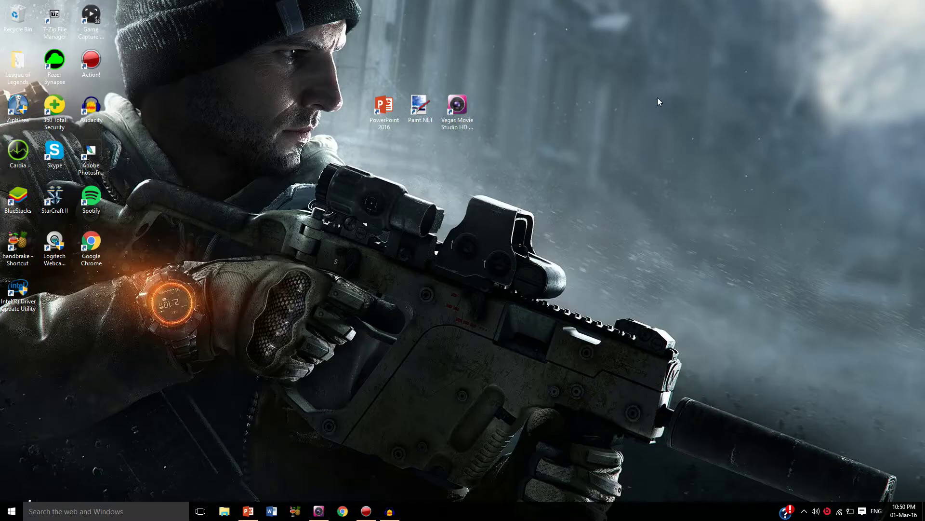
pyautogui.doubleClick(419, 112)
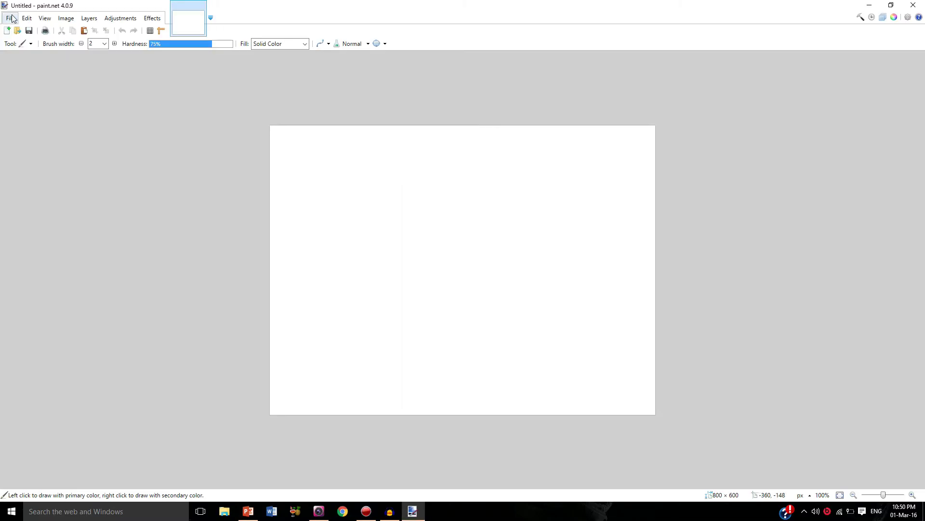
# Step: In Paint.NET's Open dialog, go from Presentation1 back to Documents and into the template1 folder
pyautogui.click(10, 18)
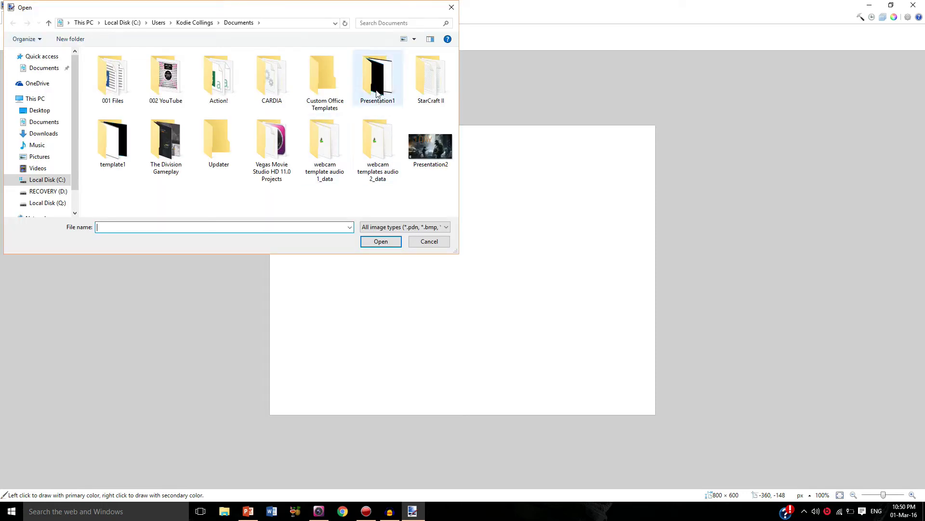
pyautogui.doubleClick(377, 92)
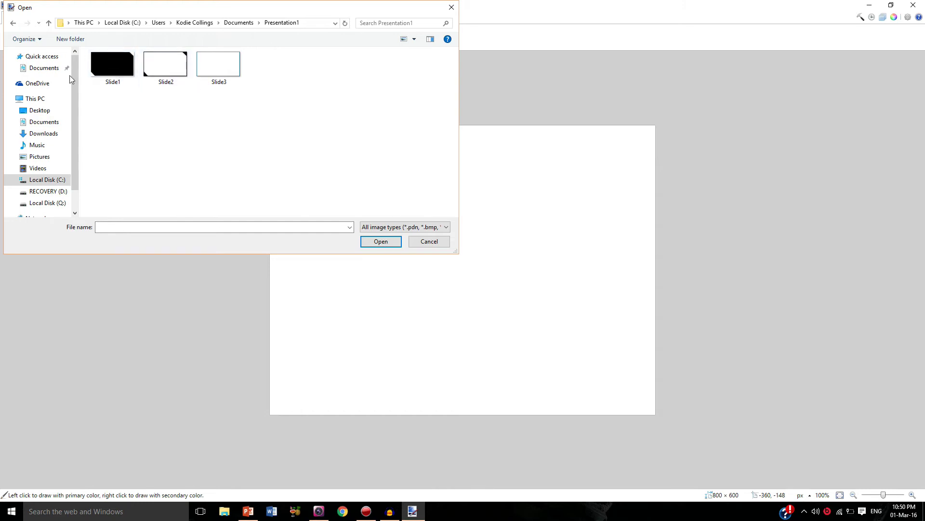
pyautogui.click(13, 23)
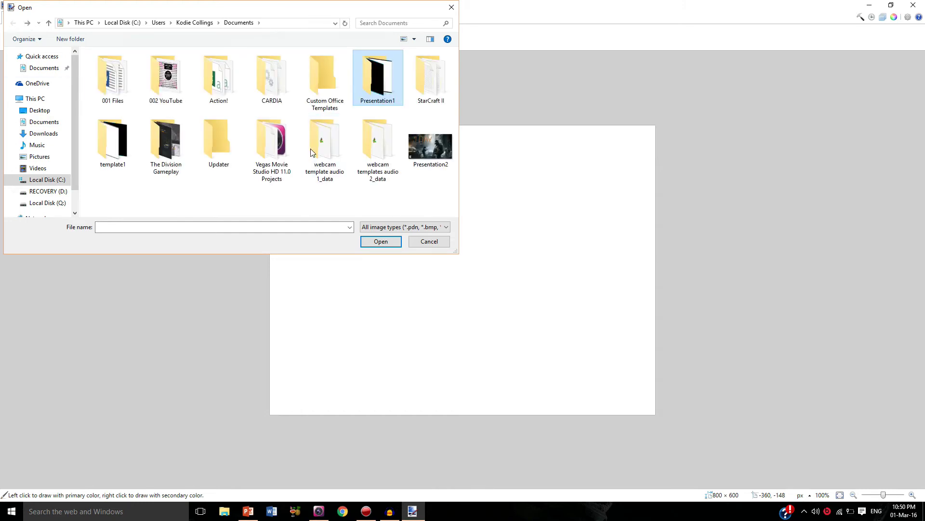
pyautogui.doubleClick(126, 142)
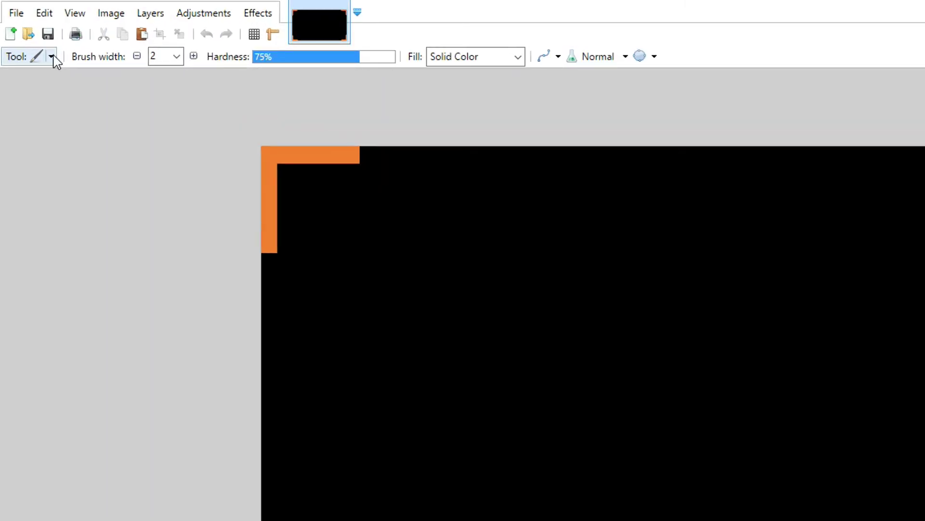
# Step: Magic Wand-select Slide1's dark interior at 54% tolerance and delete it to transparency
pyautogui.click(51, 57)
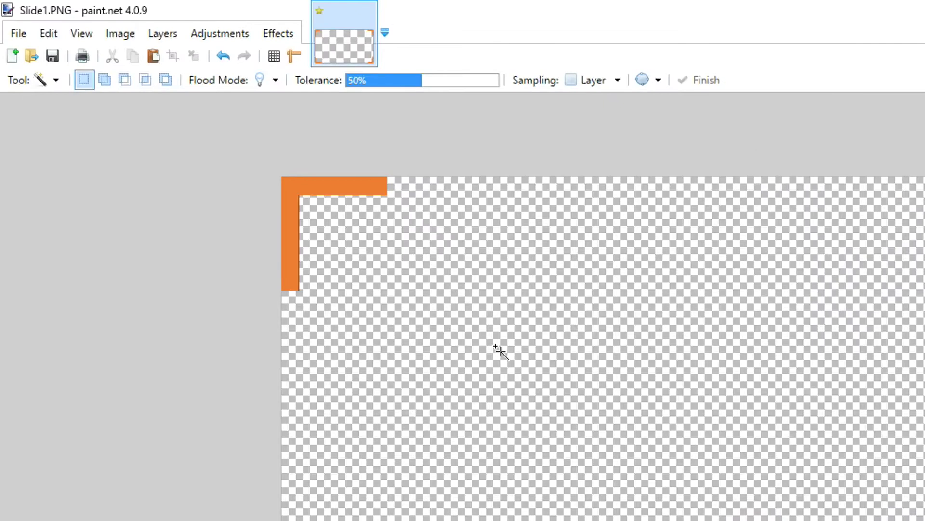
pyautogui.click(273, 191)
pyautogui.press('BackSpace')
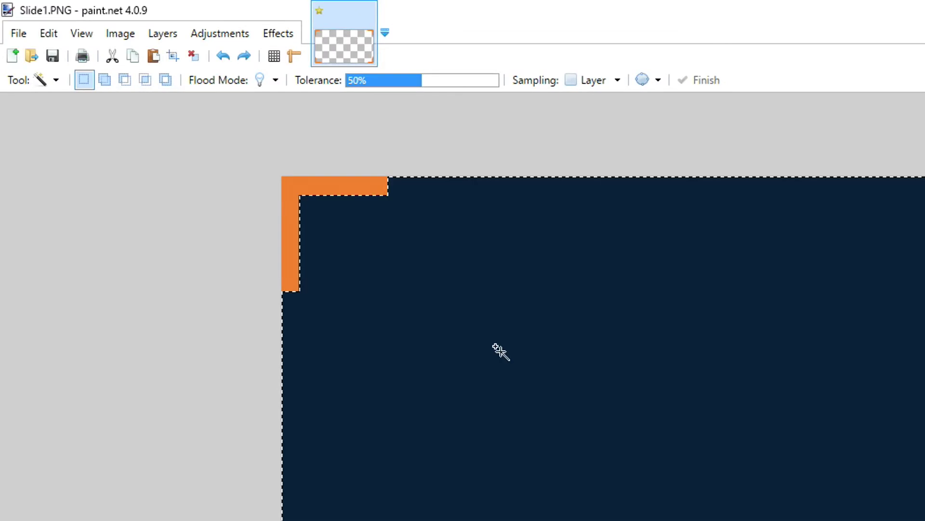
pyautogui.moveTo(417, 82); pyautogui.dragTo(437, 83)
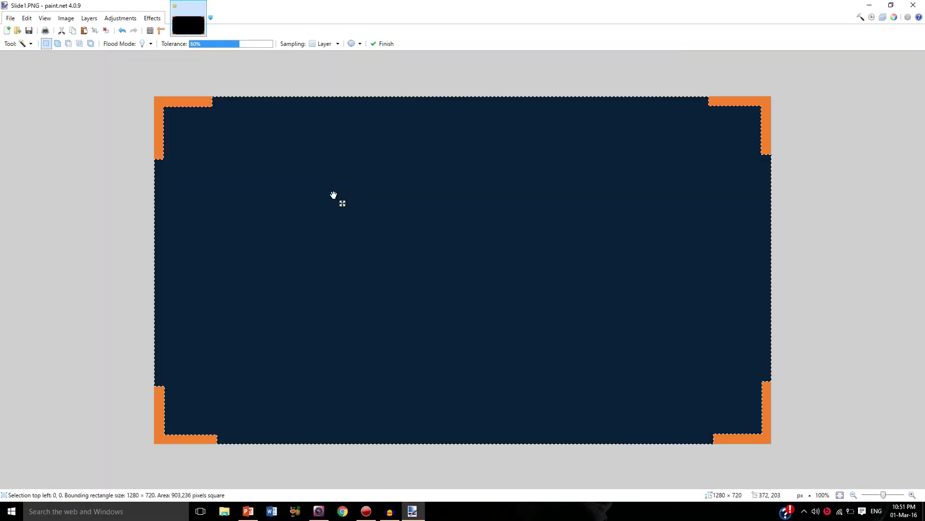
pyautogui.press('Delete')
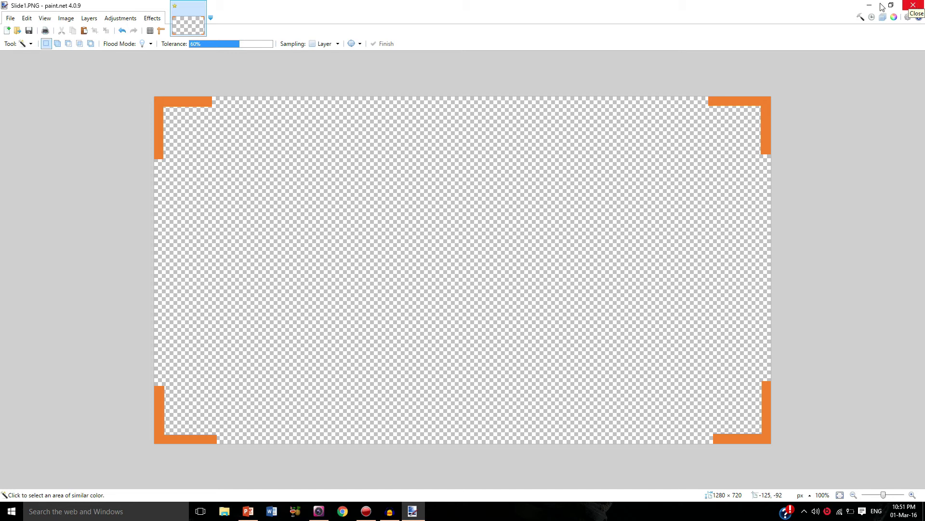
# Step: Overwrite Slide1.PNG with the transparent version as a 32-bit PNG, then close Paint.NET
pyautogui.click(10, 18)
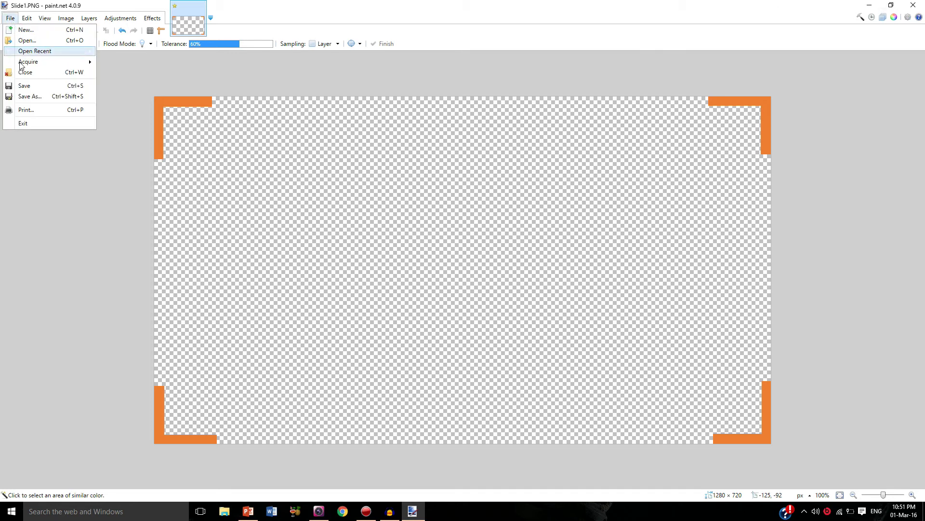
pyautogui.click(27, 96)
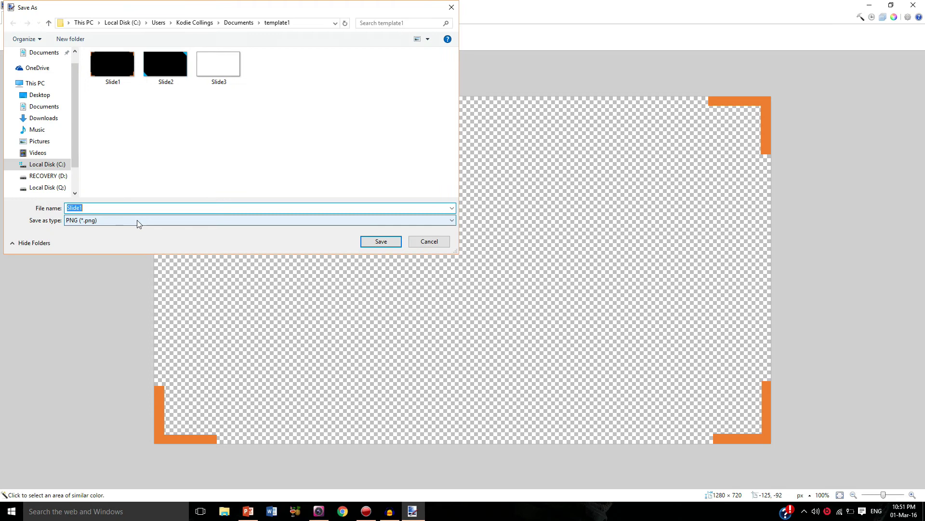
pyautogui.click(111, 66)
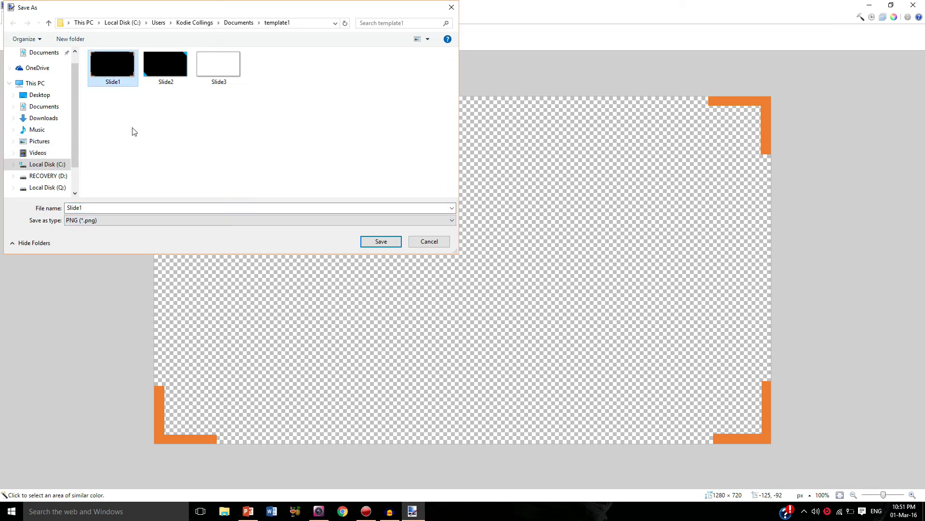
pyautogui.click(365, 241)
pyautogui.click(486, 256)
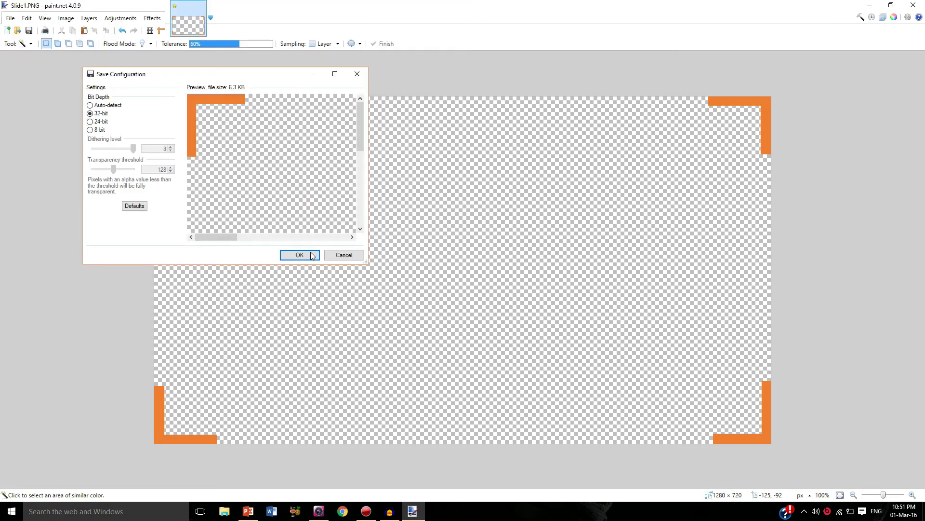
pyautogui.click(312, 256)
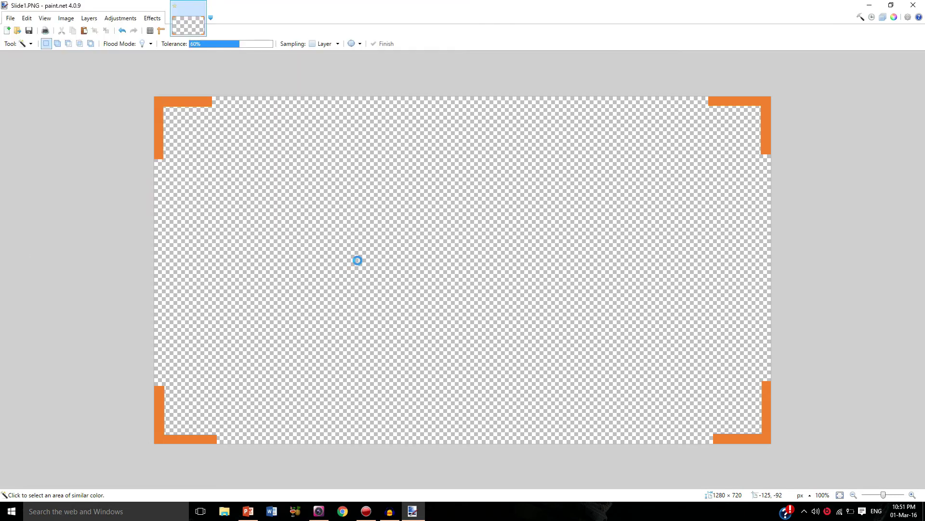
pyautogui.hotkey('alt', 'F4')
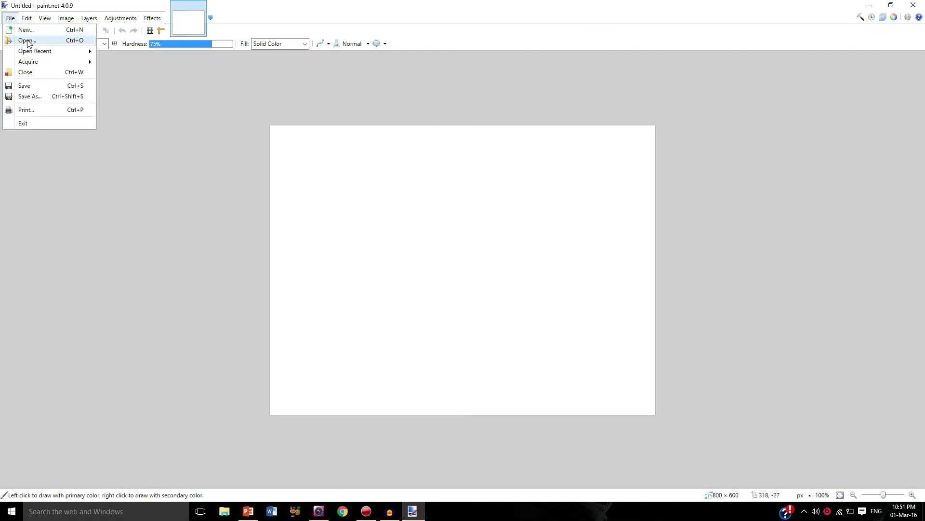
# Step: Open Slide2.PNG and erase its black interior with the Magic Wand, keeping the blue border
pyautogui.click(28, 44)
pyautogui.click(171, 94)
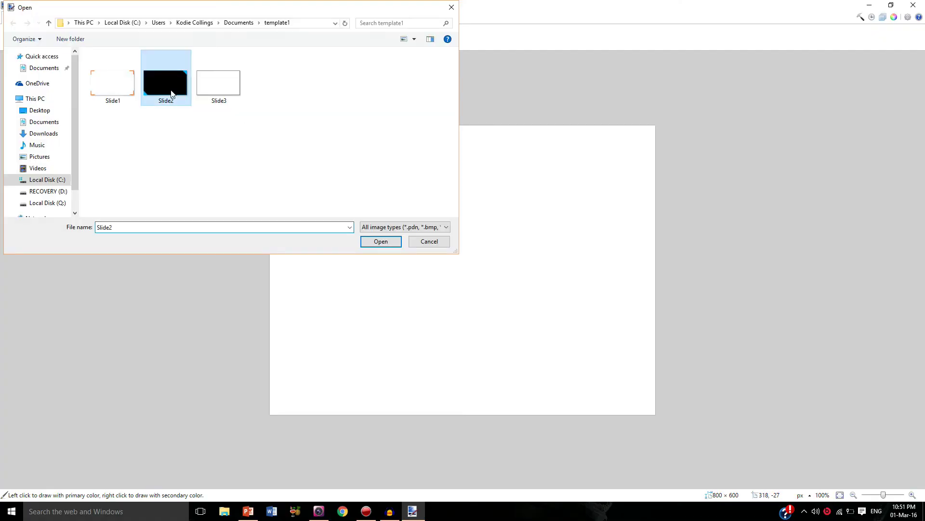
pyautogui.doubleClick(171, 94)
pyautogui.click(30, 43)
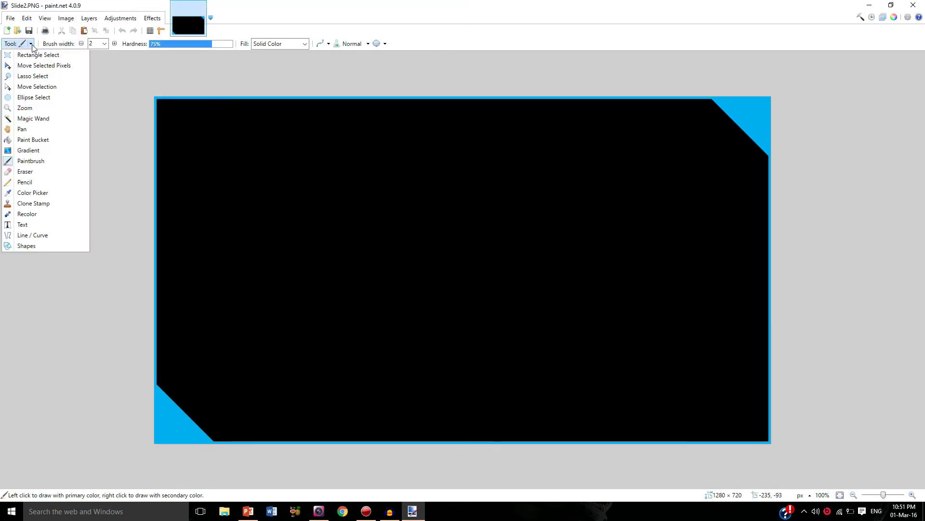
pyautogui.click(38, 119)
pyautogui.click(282, 170)
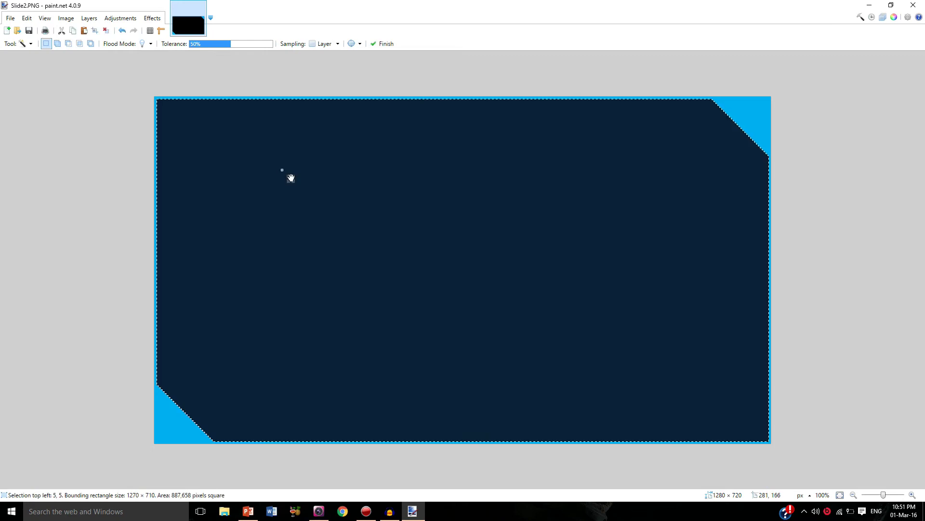
pyautogui.press('Delete')
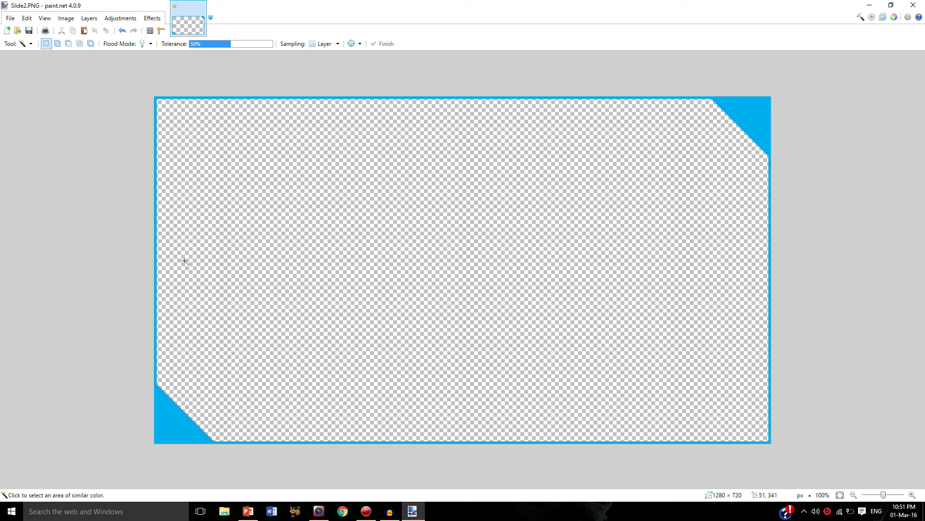
# Step: Close Slide2, saving the changes as a 32-bit PNG
pyautogui.click(913, 5)
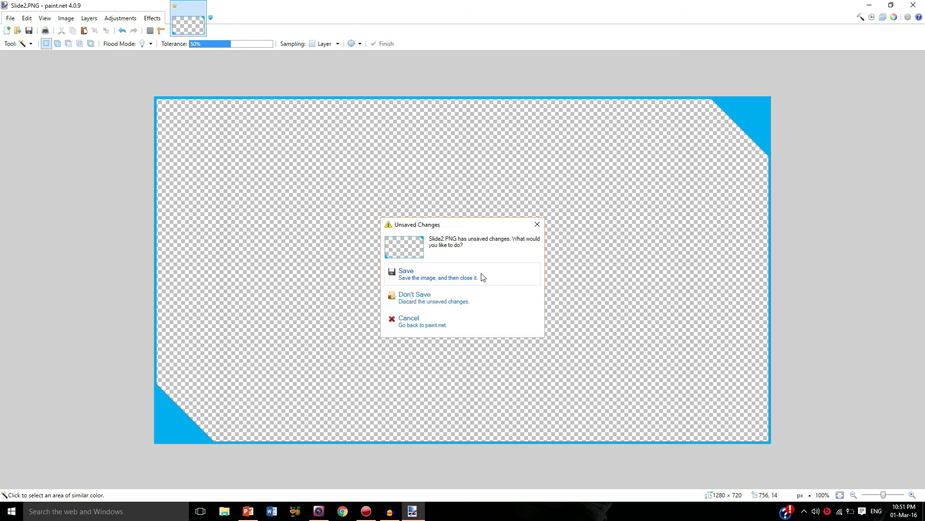
pyautogui.click(483, 276)
pyautogui.click(315, 257)
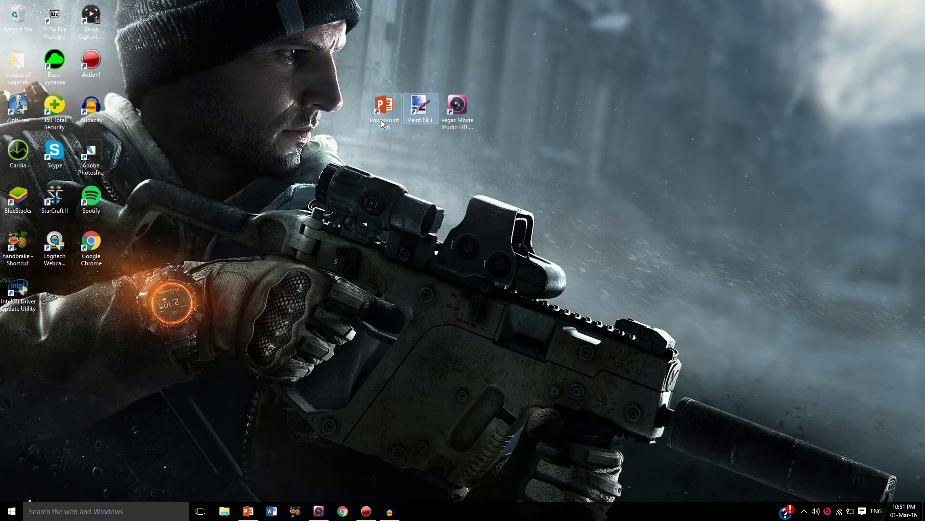
# Step: Open Slide3.PNG and erase its white interior with the Magic Wand
pyautogui.click(10, 18)
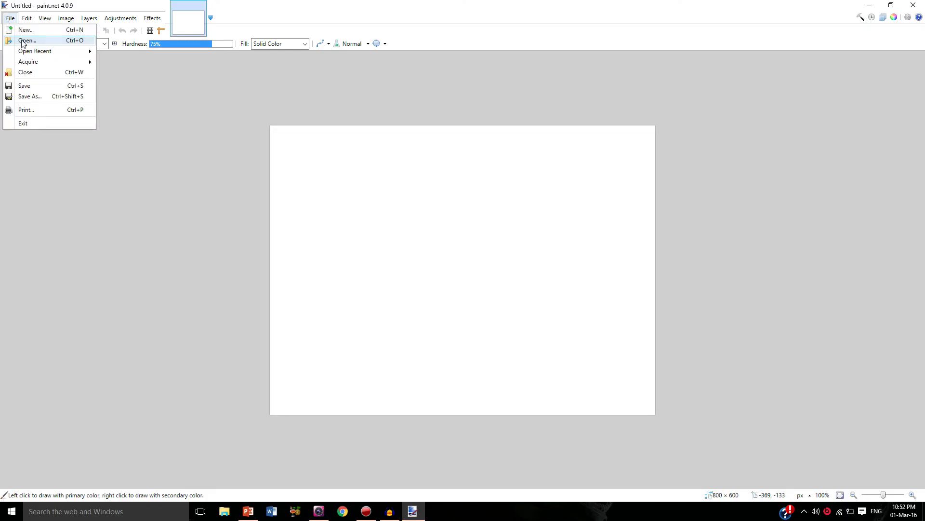
pyautogui.click(23, 41)
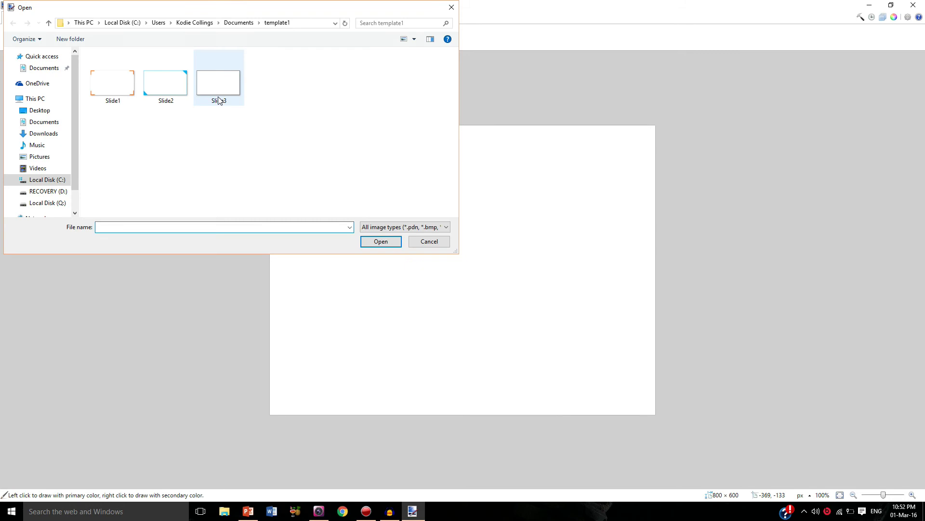
pyautogui.click(225, 91)
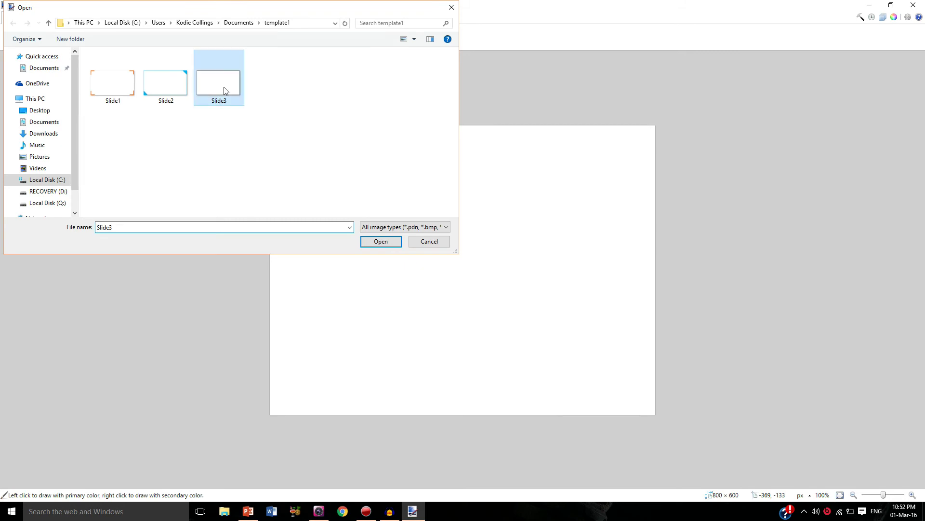
pyautogui.doubleClick(224, 90)
pyautogui.click(31, 43)
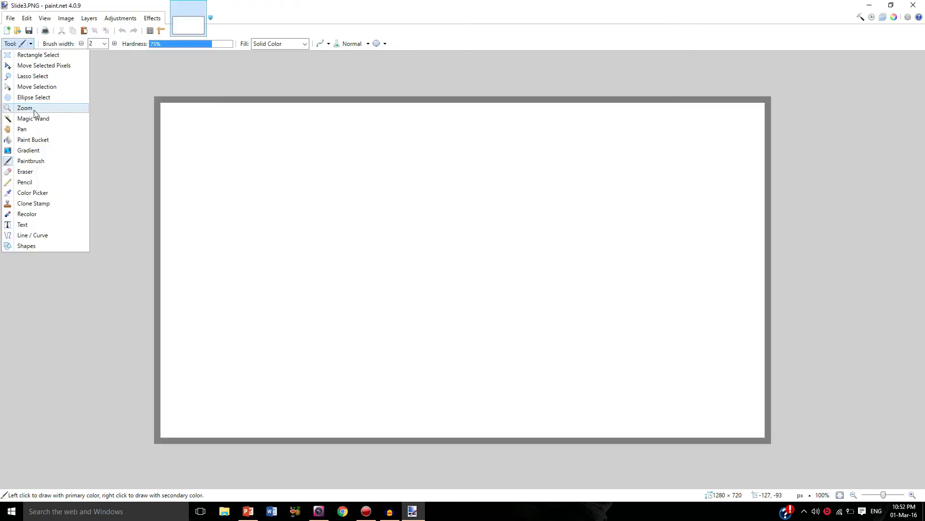
pyautogui.click(36, 119)
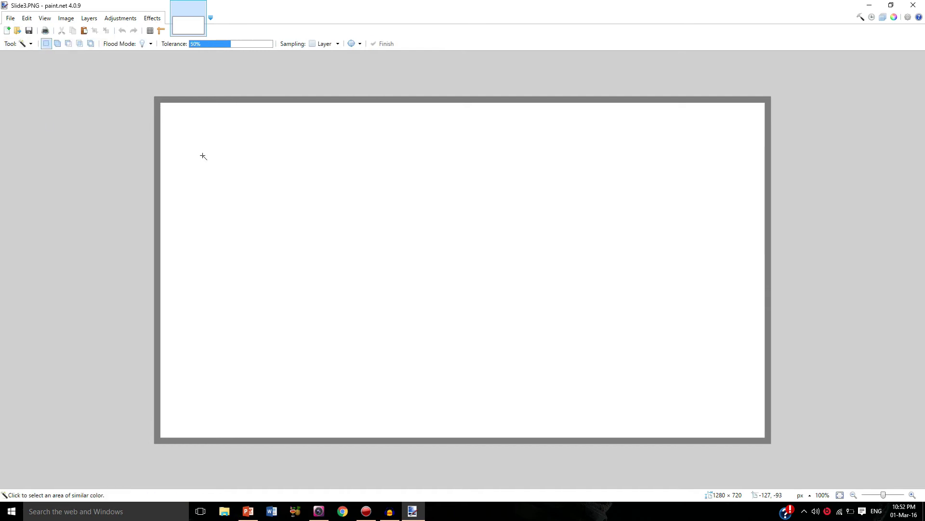
pyautogui.click(300, 206)
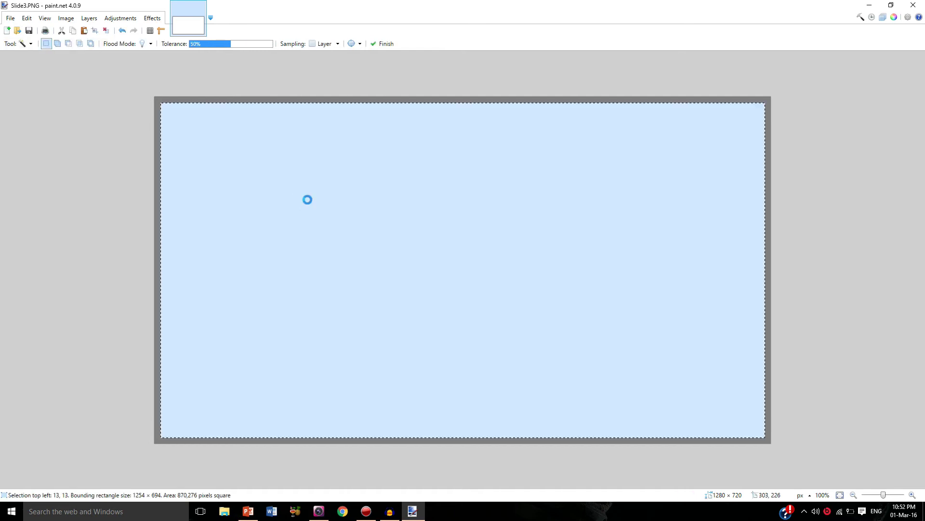
pyautogui.press('Delete')
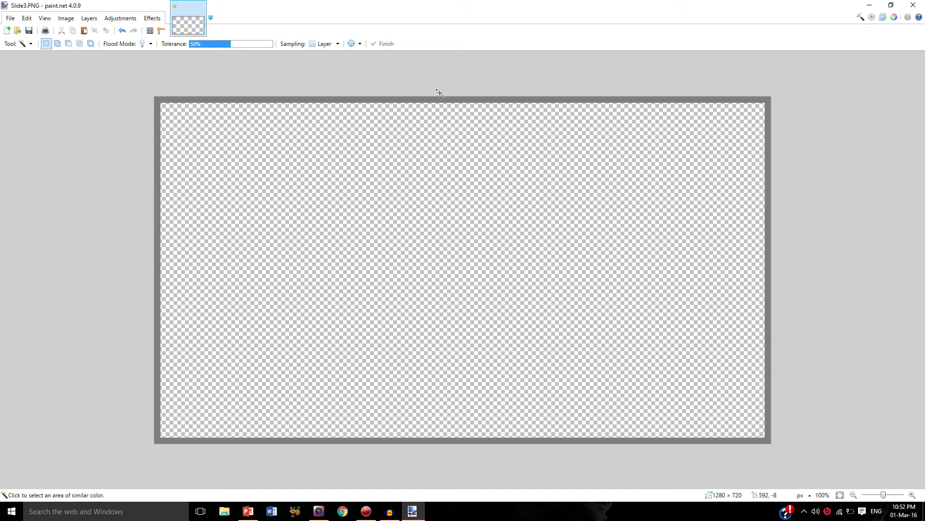
# Step: Redo the erase with Magic Wand tolerance at 56% so the whole white interior clears
pyautogui.hotkey('ctrl', 'z')
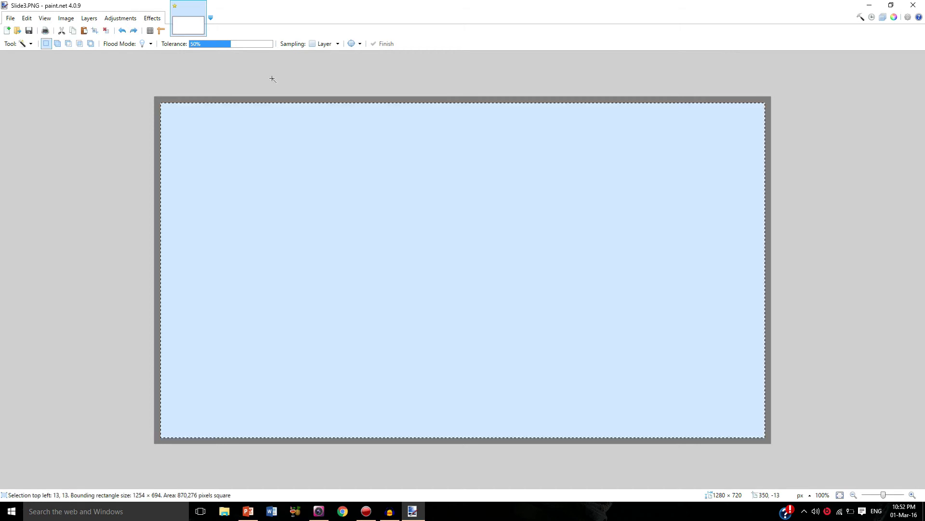
pyautogui.click(235, 44)
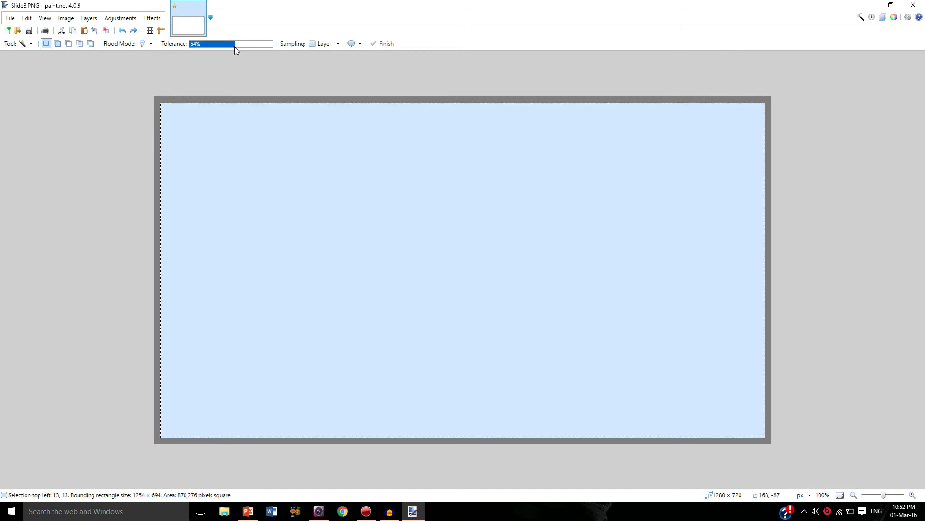
pyautogui.click(236, 44)
pyautogui.hotkey('ctrl', 'd')
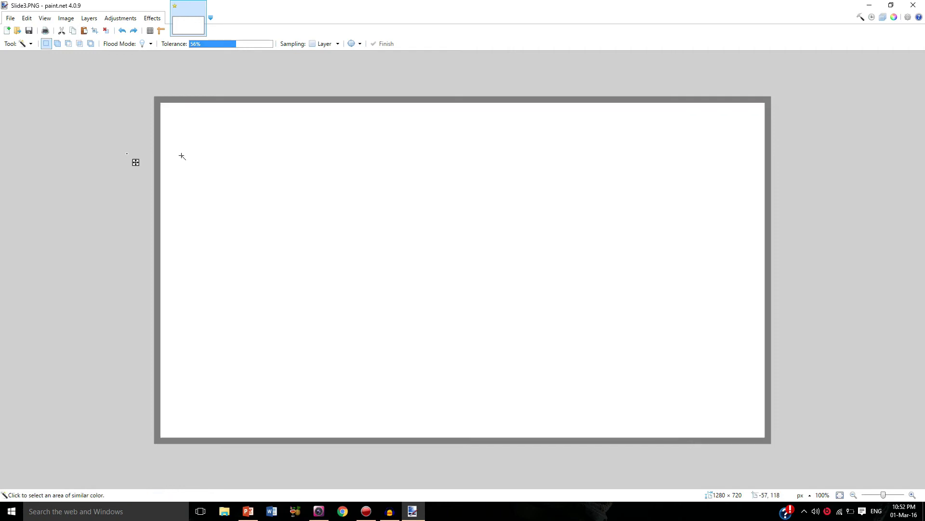
pyautogui.click(210, 169)
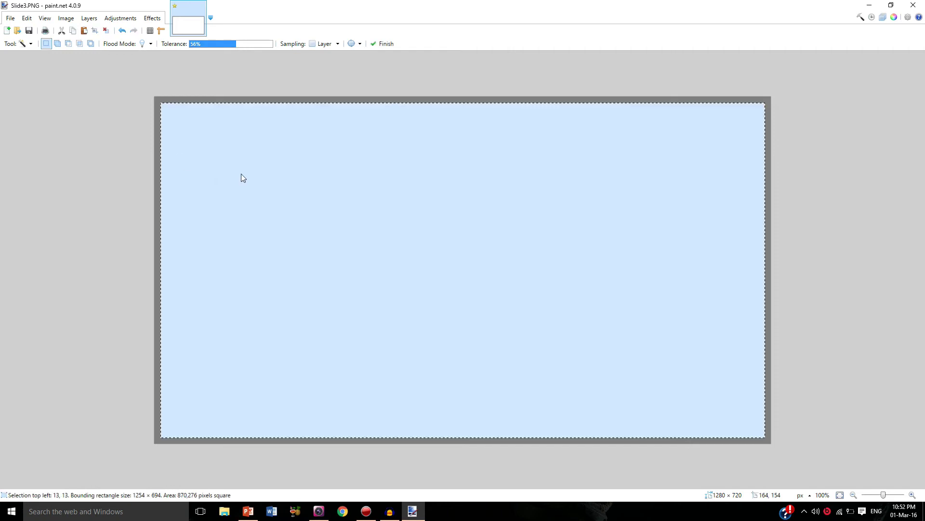
pyautogui.press('Delete')
# Step: Close Slide3, saving the changes as a 32-bit PNG
pyautogui.hotkey('ctrl', 'w')
pyautogui.click(460, 270)
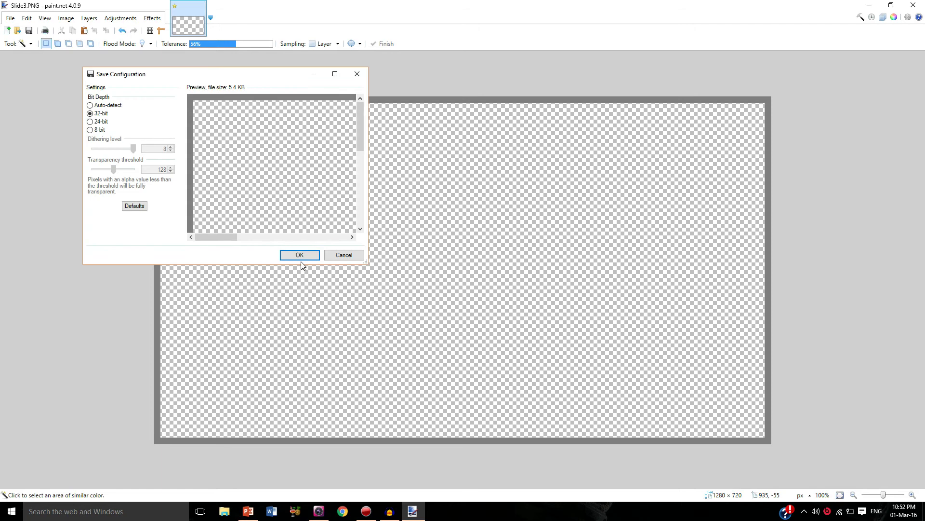
pyautogui.click(301, 260)
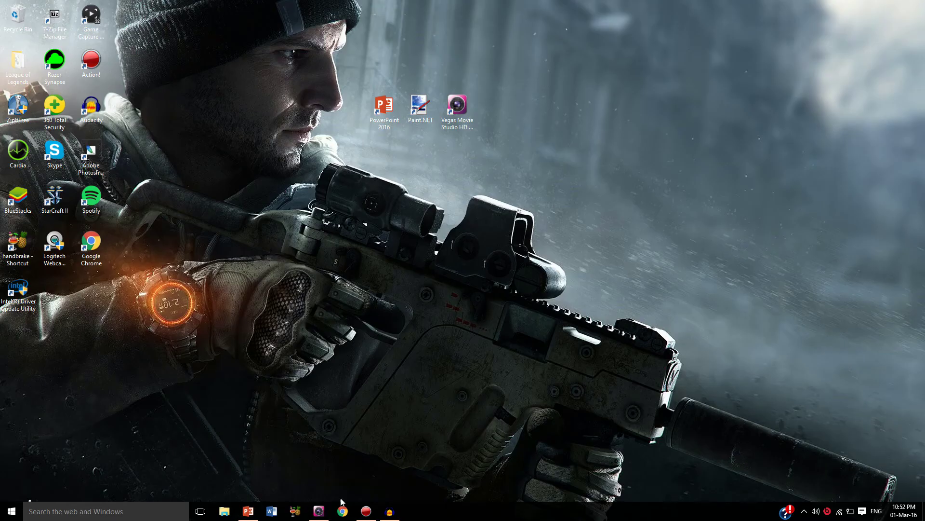
# Step: Import Slide1 from the template1 folder onto the Text track, trimmed to the first gameplay section
pyautogui.click(319, 511)
pyautogui.hotkey('ctrl', 'o')
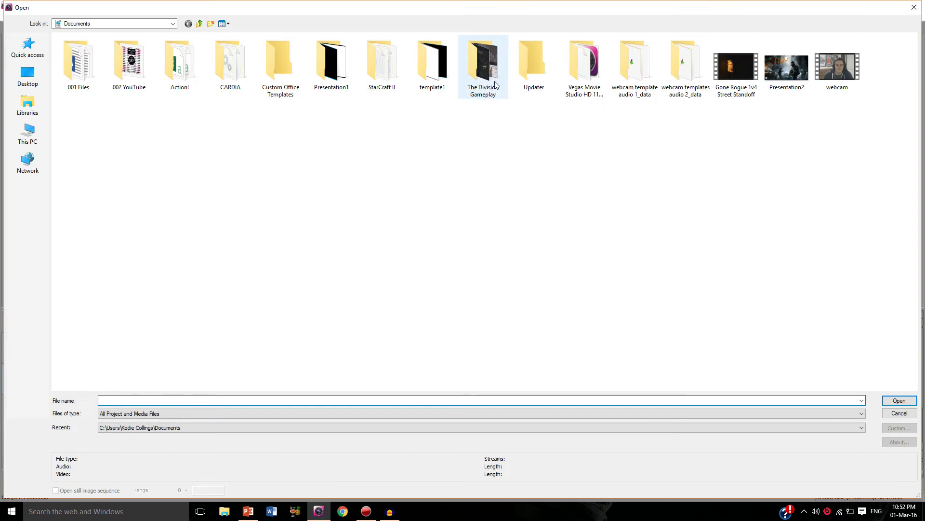
pyautogui.doubleClick(443, 73)
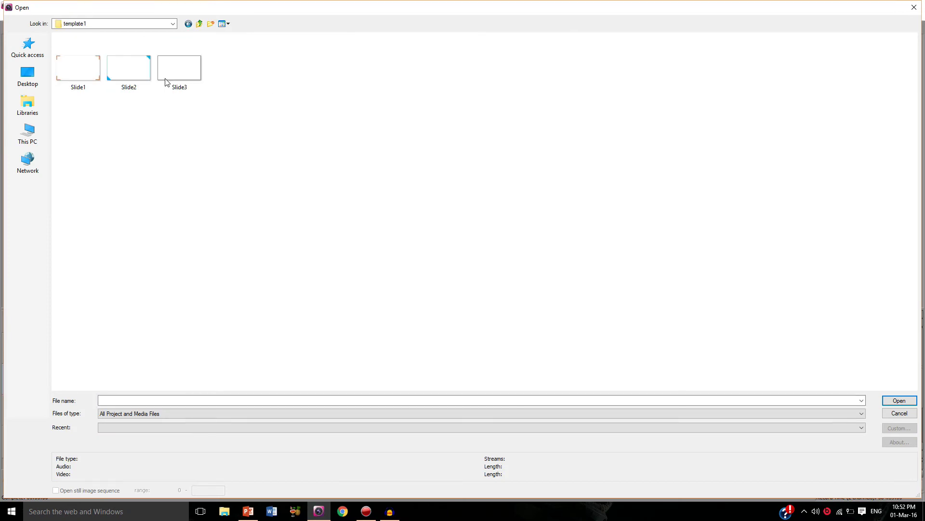
pyautogui.doubleClick(92, 73)
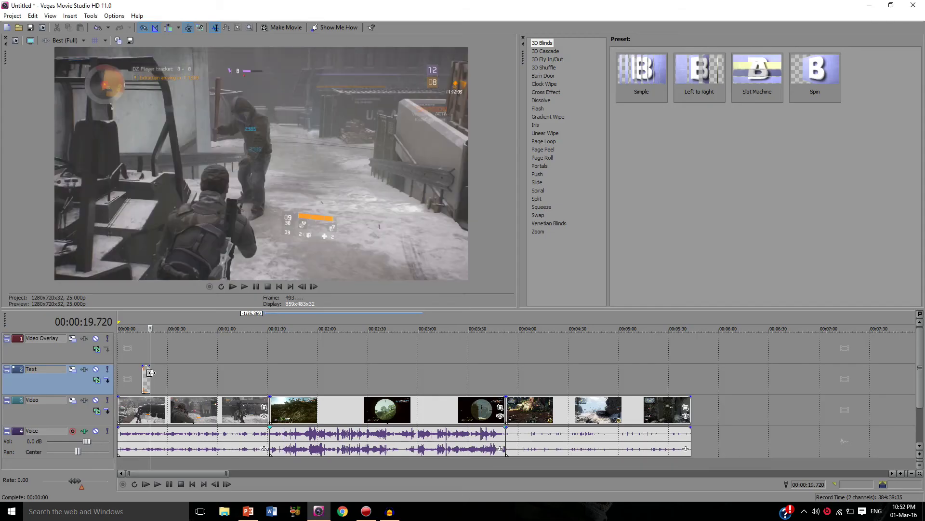
pyautogui.moveTo(272, 377); pyautogui.dragTo(274, 381)
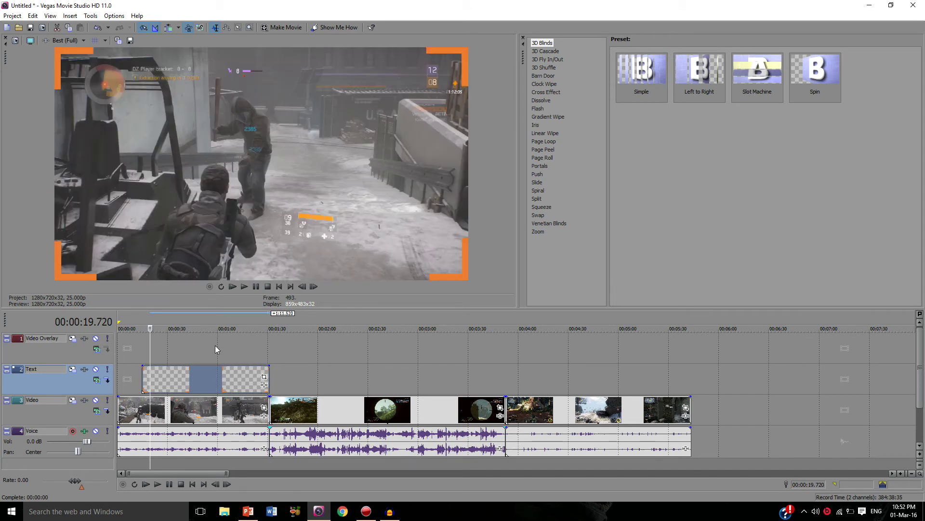
# Step: Paste a template copy and import Slide3, stretching each over its gameplay section
pyautogui.click(295, 375)
pyautogui.hotkey('ctrl', 'v')
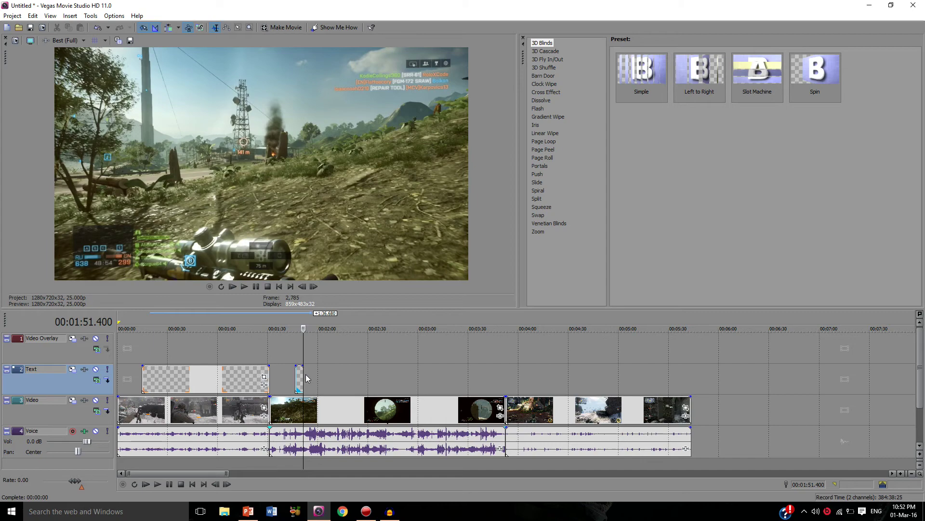
pyautogui.hotkey('ctrl', 'o')
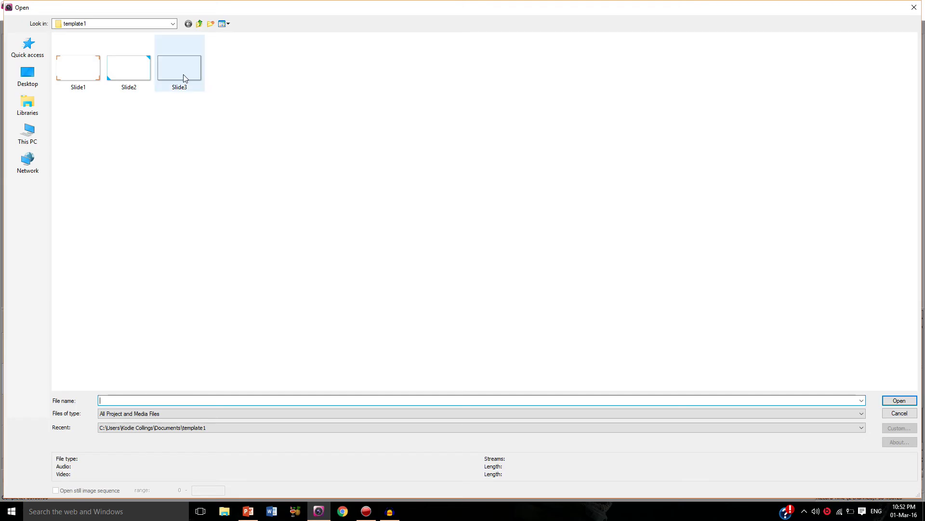
pyautogui.doubleClick(183, 74)
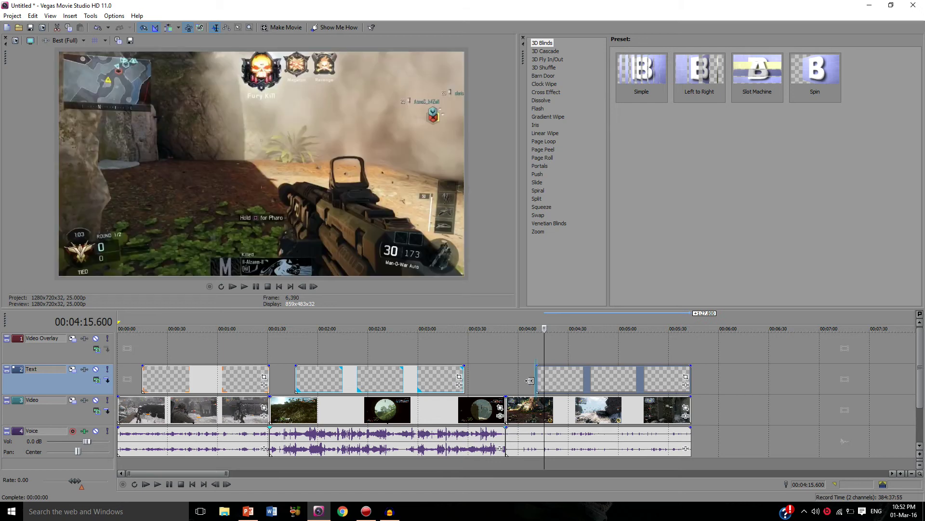
pyautogui.moveTo(530, 380); pyautogui.dragTo(115, 384)
pyautogui.click(157, 349)
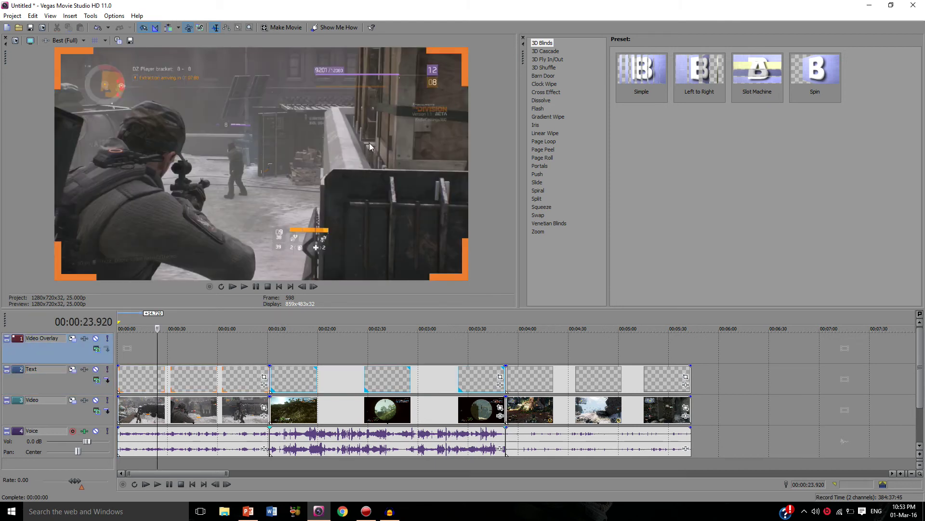
pyautogui.click(214, 350)
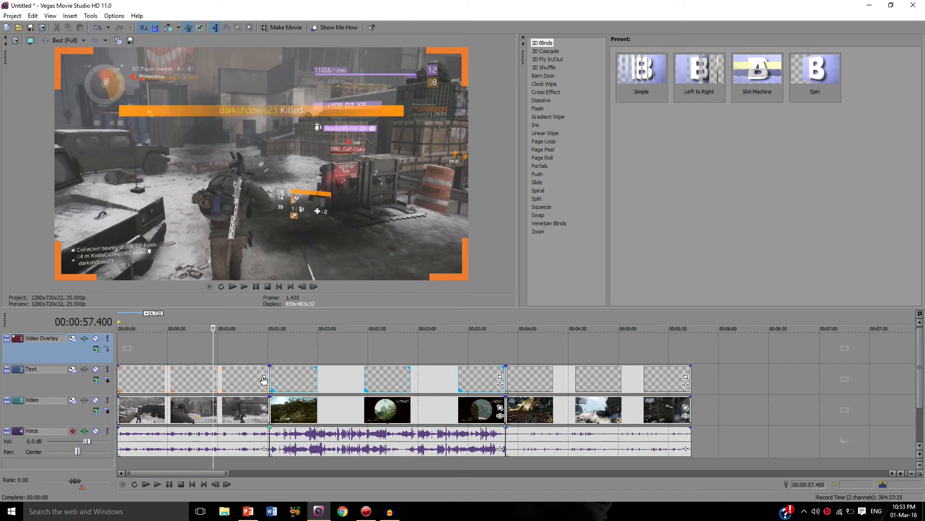
# Step: Shrink the orange Slide1 frame in Pan/Crop at 12.5% workspace zoom and move it upper right
pyautogui.click(264, 379)
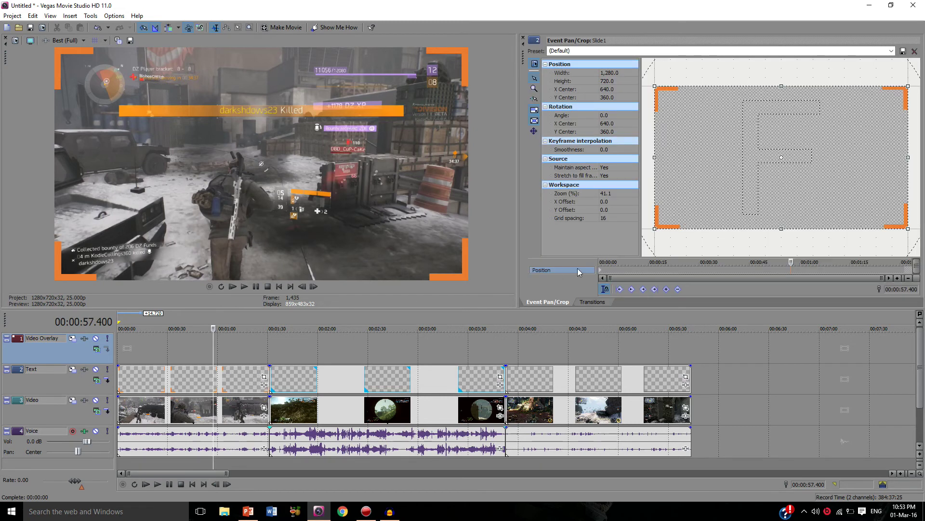
pyautogui.click(717, 274)
pyautogui.click(605, 193)
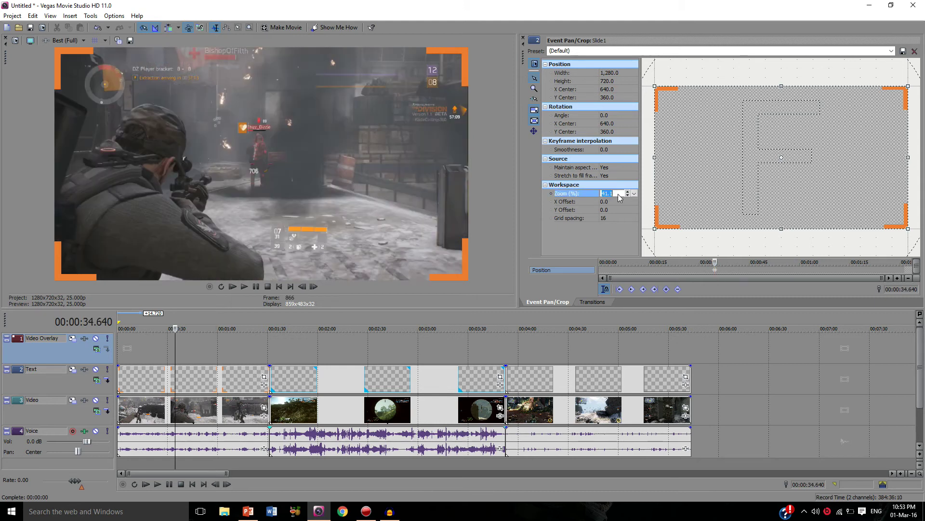
pyautogui.click(633, 193)
pyautogui.moveTo(606, 201); pyautogui.dragTo(603, 201)
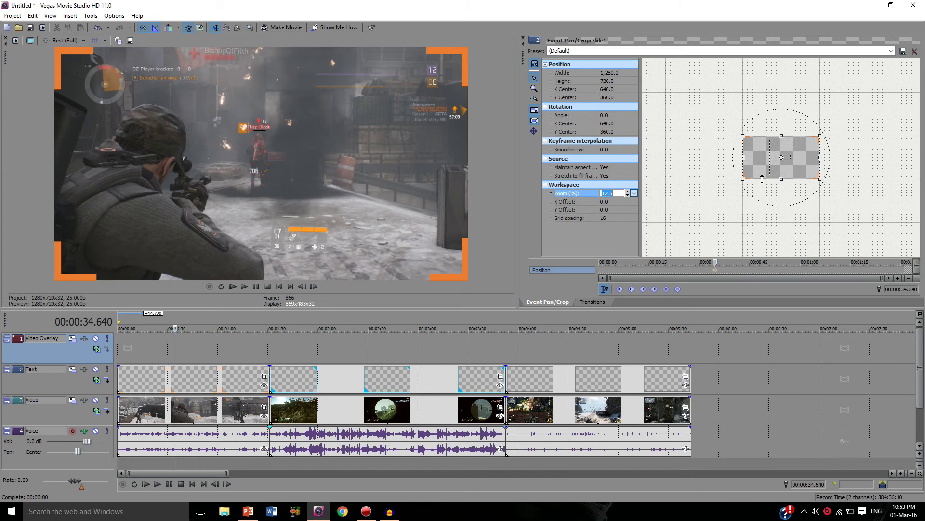
pyautogui.moveTo(762, 179); pyautogui.dragTo(802, 180)
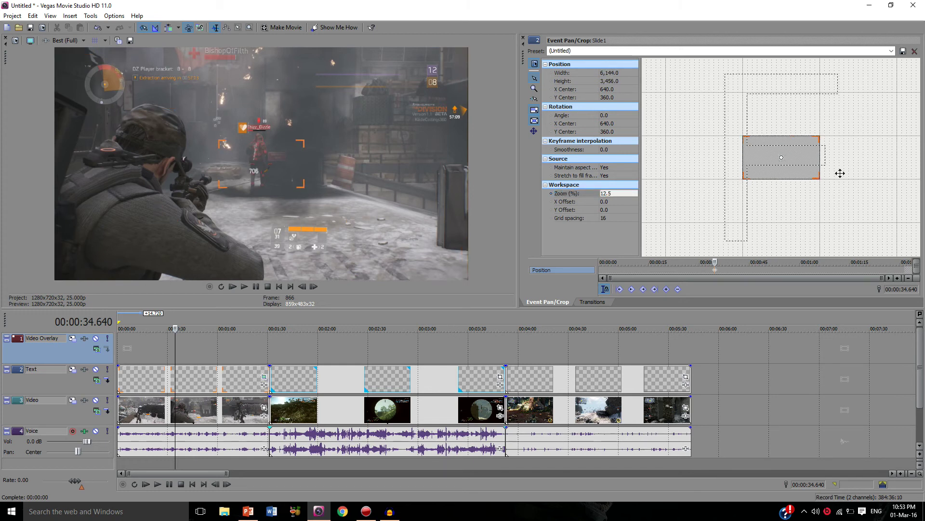
pyautogui.moveTo(840, 173); pyautogui.dragTo(706, 212)
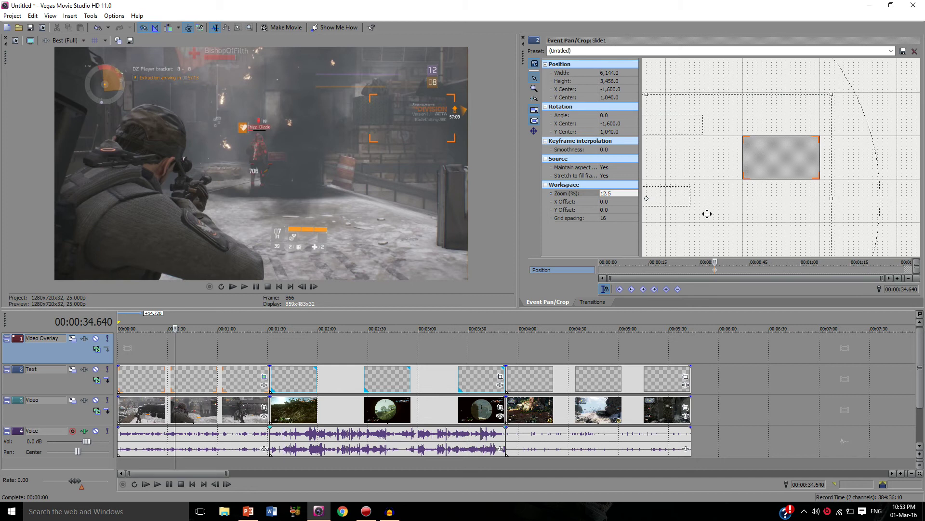
# Step: Move the blue Slide2 frame to the upper left with its pan/crop at 5,281.5 × 2,970.9
pyautogui.click(187, 355)
pyautogui.click(307, 381)
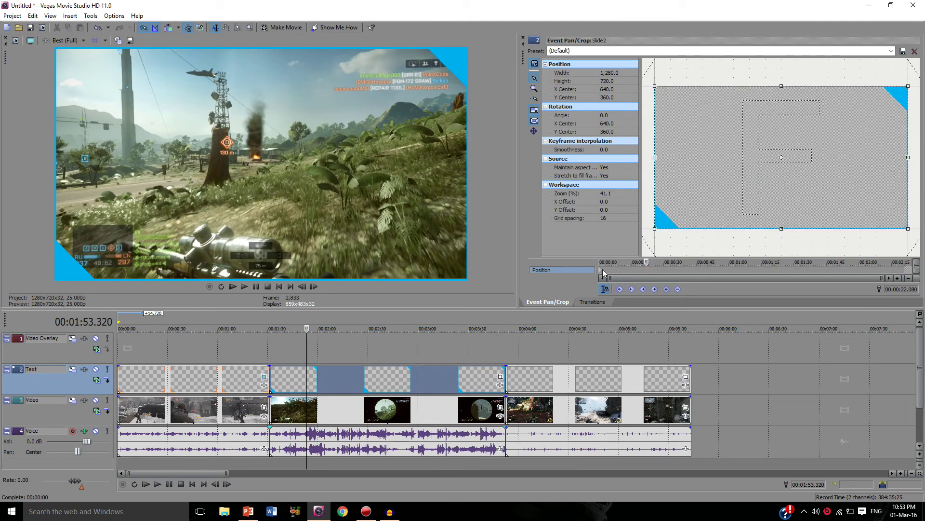
pyautogui.click(742, 274)
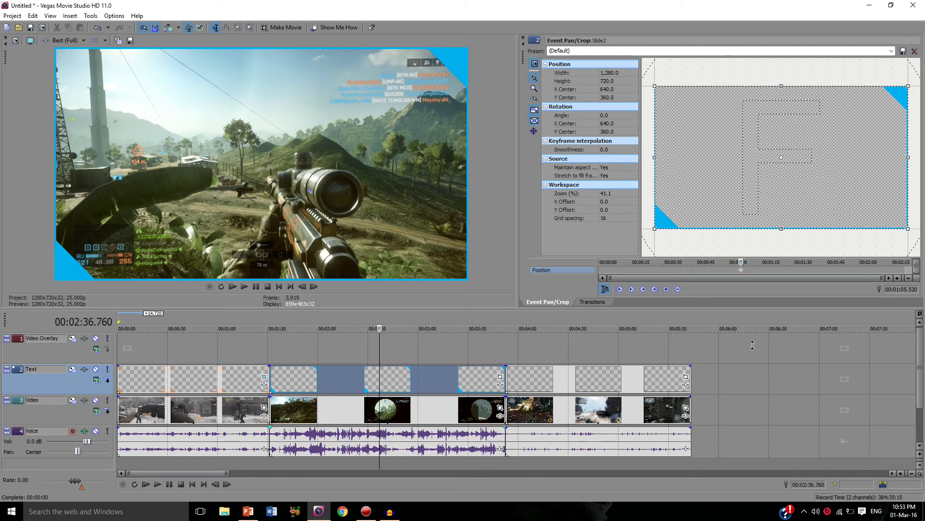
pyautogui.scroll(-10, 703, 213)
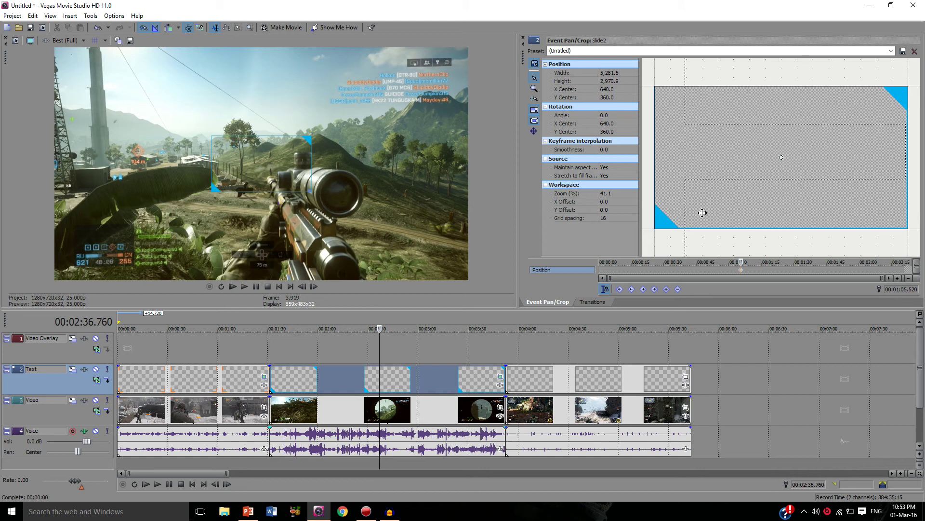
pyautogui.moveTo(700, 198); pyautogui.dragTo(833, 164)
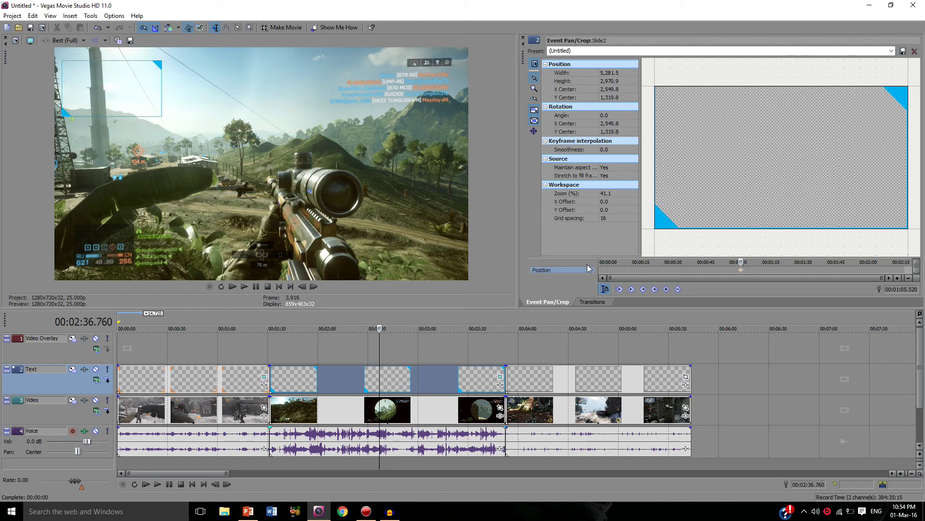
# Step: Set Slide3's pan/crop to 4,926.4 × 2,771.1, placing its grey frame at the upper right
pyautogui.click(547, 317)
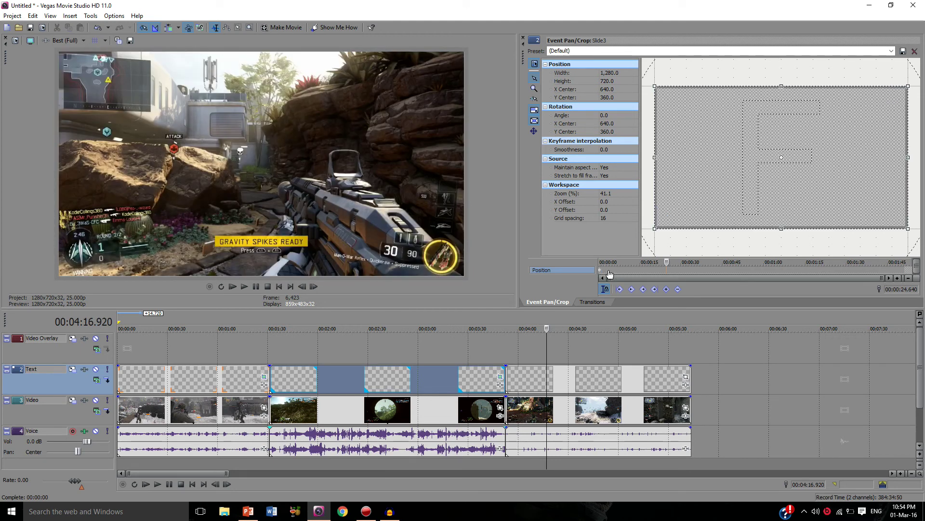
pyautogui.click(715, 270)
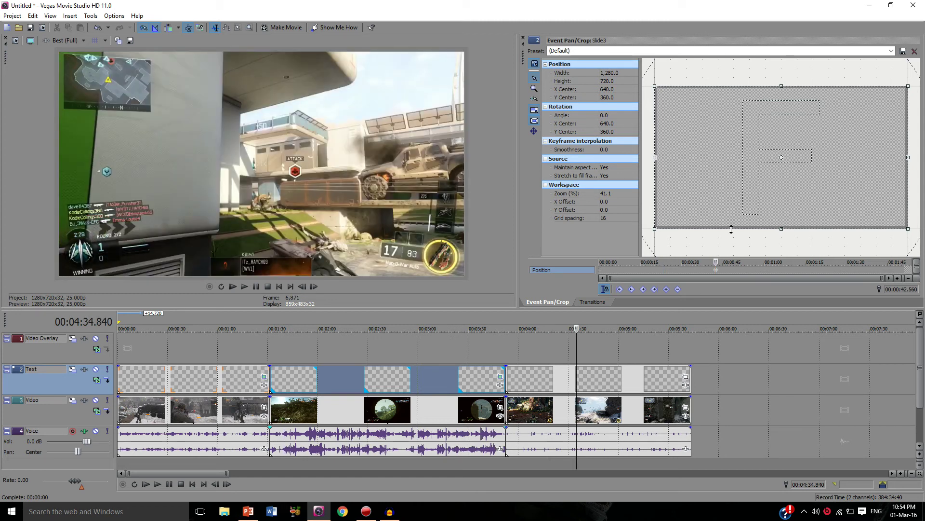
pyautogui.moveTo(732, 231); pyautogui.dragTo(764, 353)
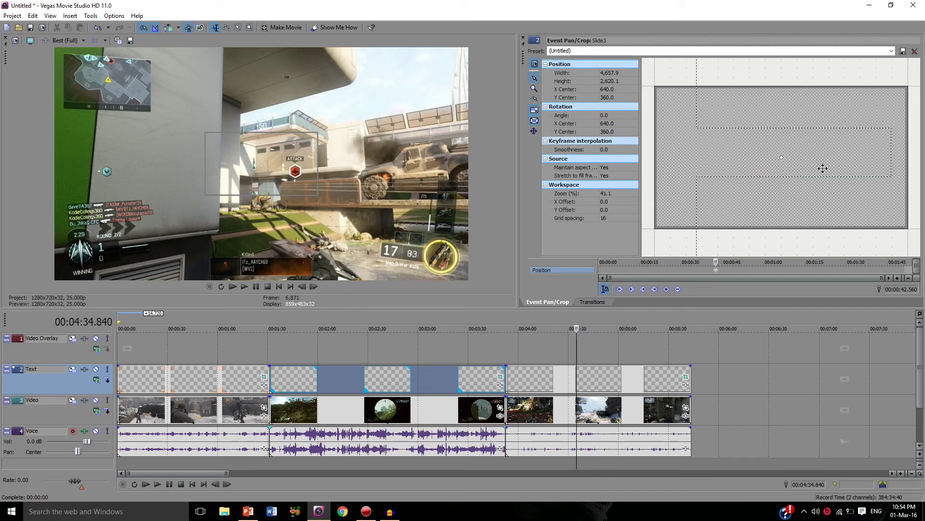
pyautogui.moveTo(822, 169); pyautogui.dragTo(674, 177)
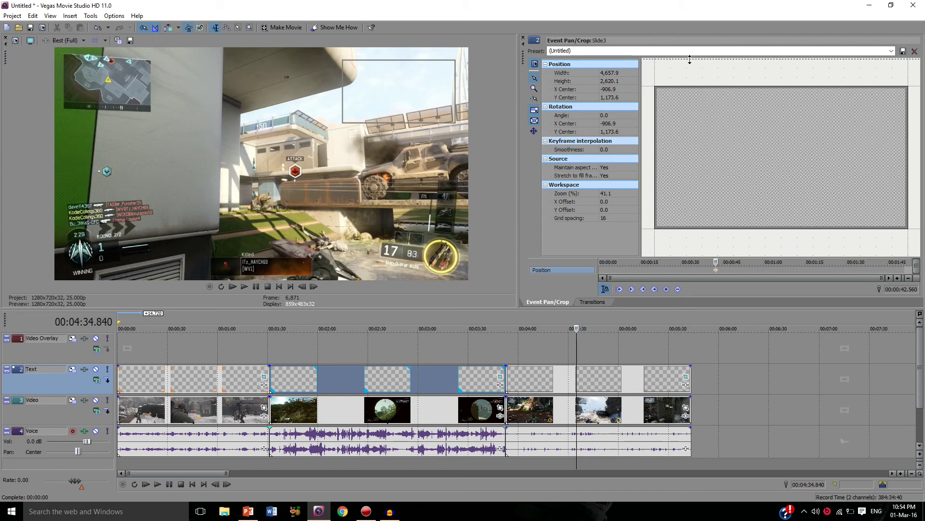
pyautogui.moveTo(689, 59); pyautogui.dragTo(690, 36)
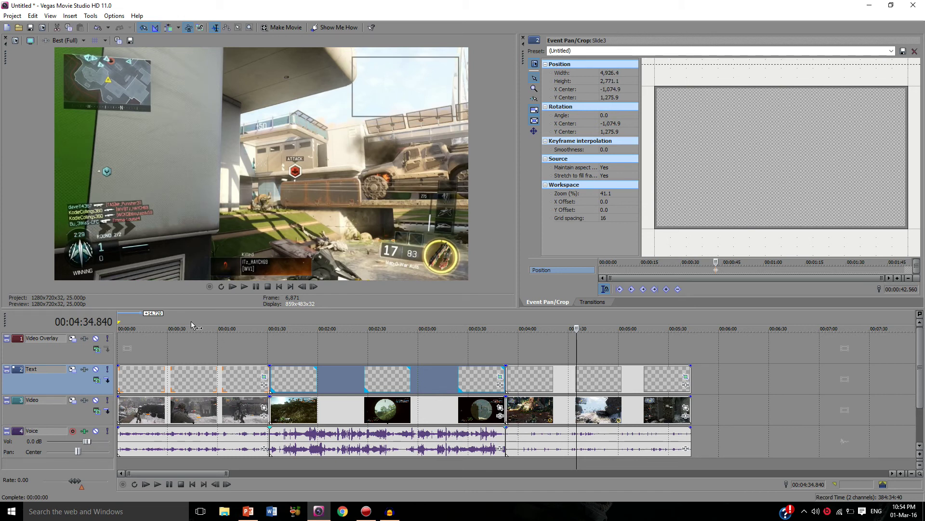
pyautogui.click(191, 321)
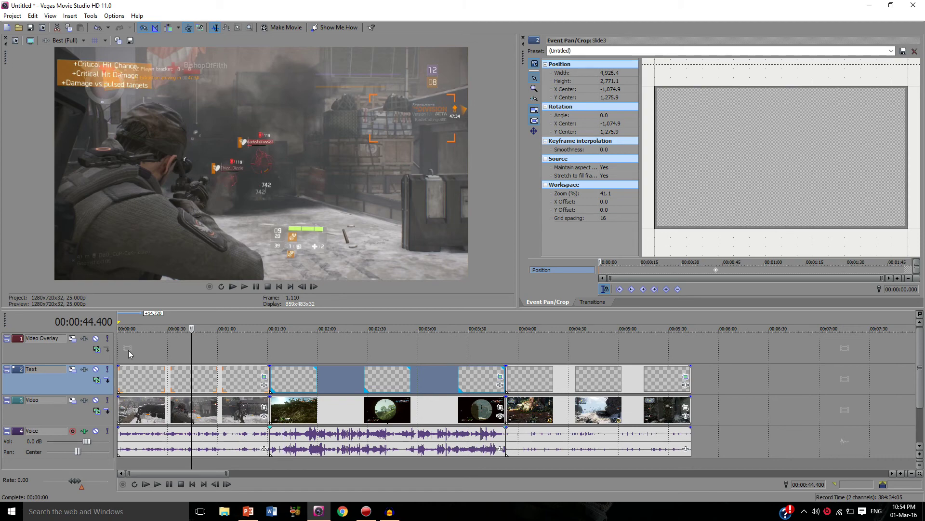
pyautogui.click(129, 355)
pyautogui.hotkey('ctrl', 'o')
pyautogui.click(27, 106)
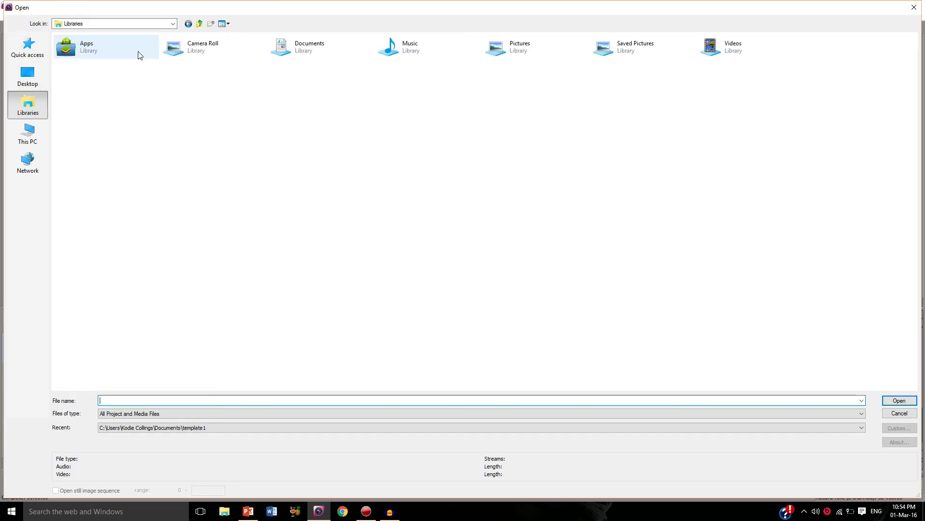
pyautogui.doubleClick(331, 48)
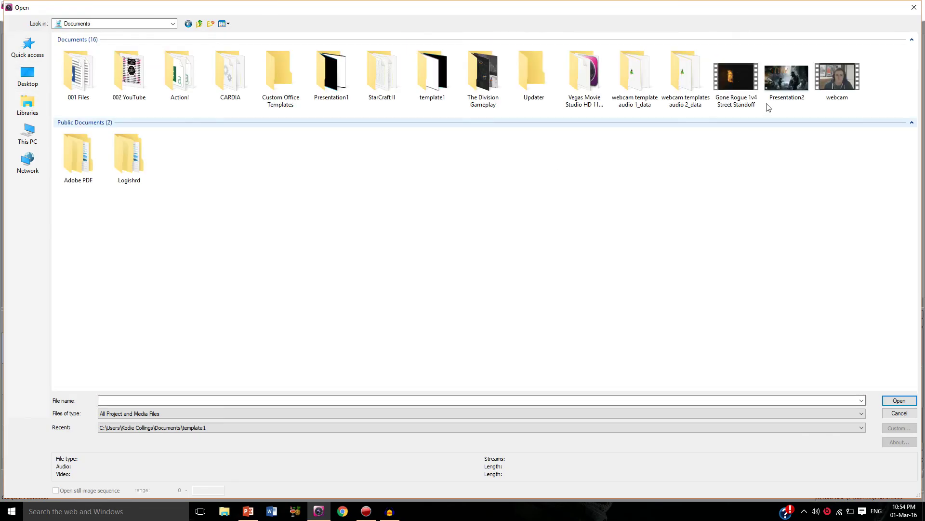
pyautogui.doubleClick(848, 93)
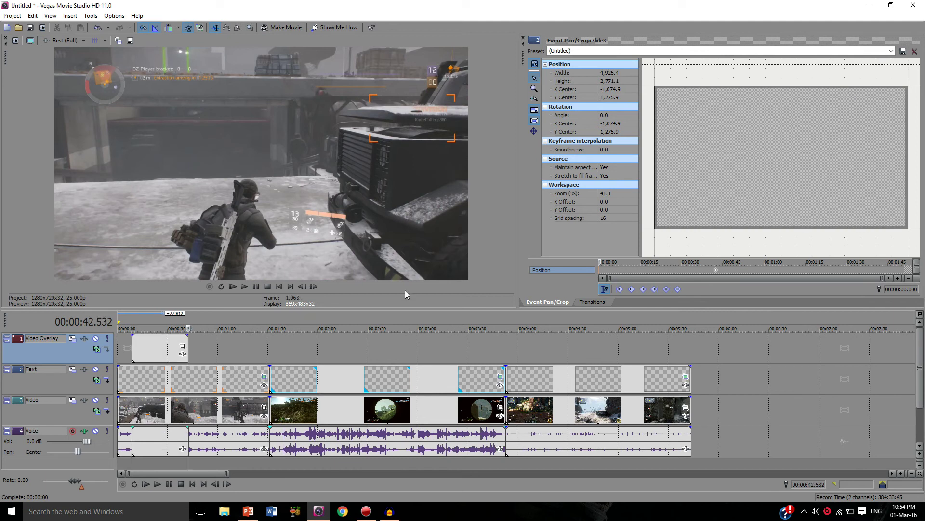
pyautogui.scroll(-1, 176, 441)
pyautogui.scroll(1, 179, 386)
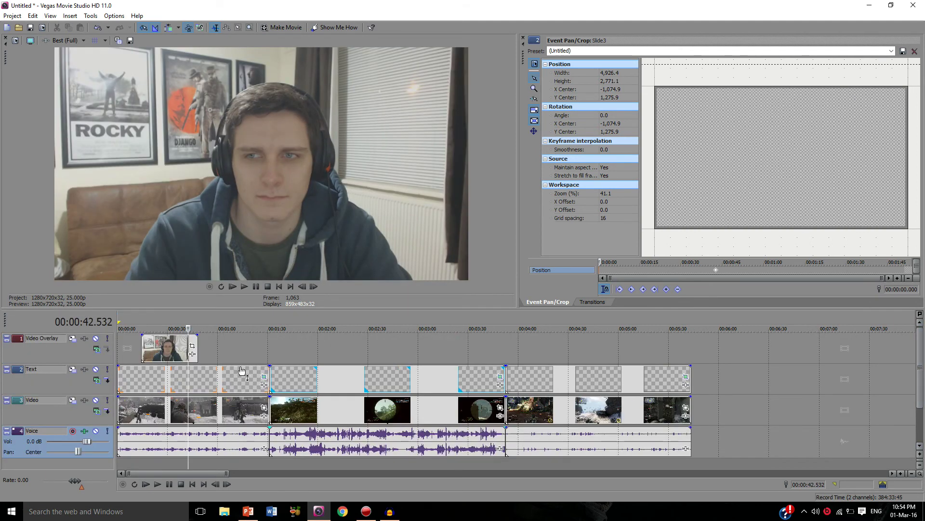
pyautogui.click(159, 329)
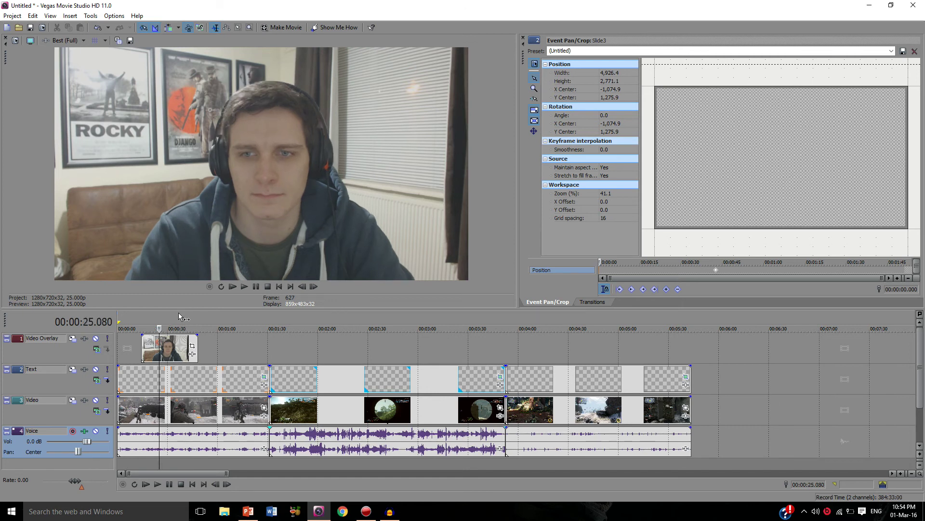
pyautogui.click(178, 320)
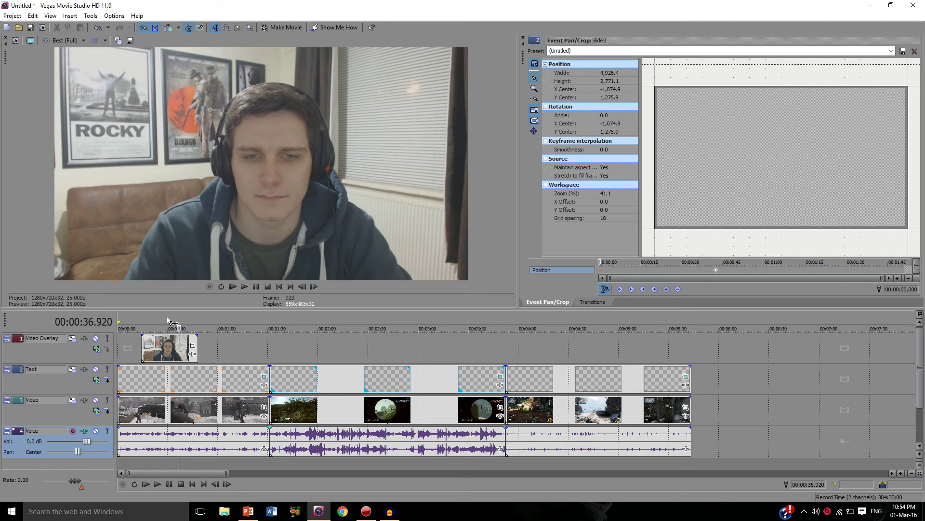
pyautogui.click(167, 320)
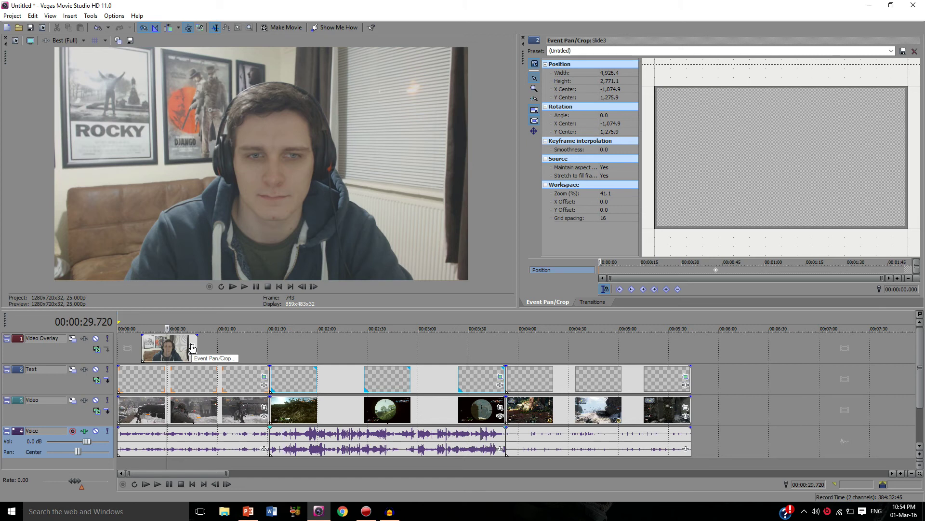
# Step: Shift the webcam clip's starting pan/crop keyframe to about 12 seconds
pyautogui.click(192, 348)
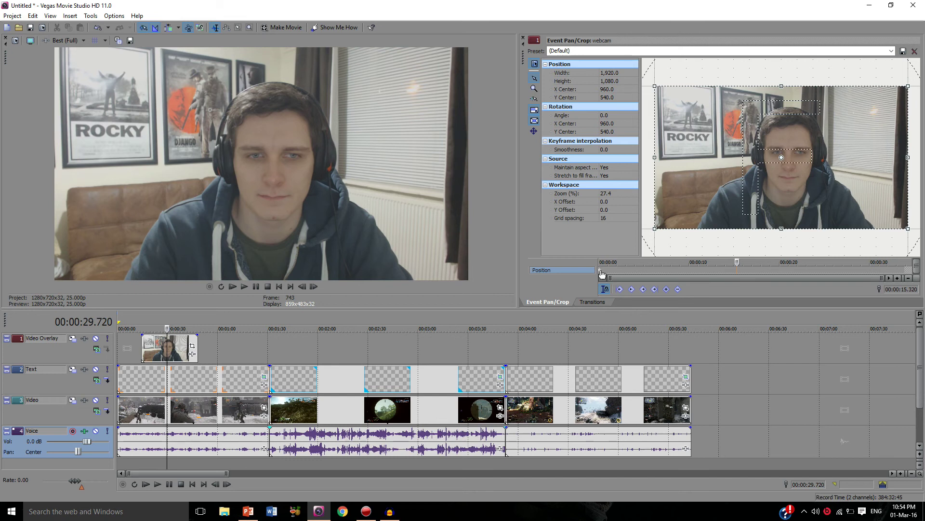
pyautogui.moveTo(602, 273); pyautogui.dragTo(719, 274)
pyautogui.click(720, 274)
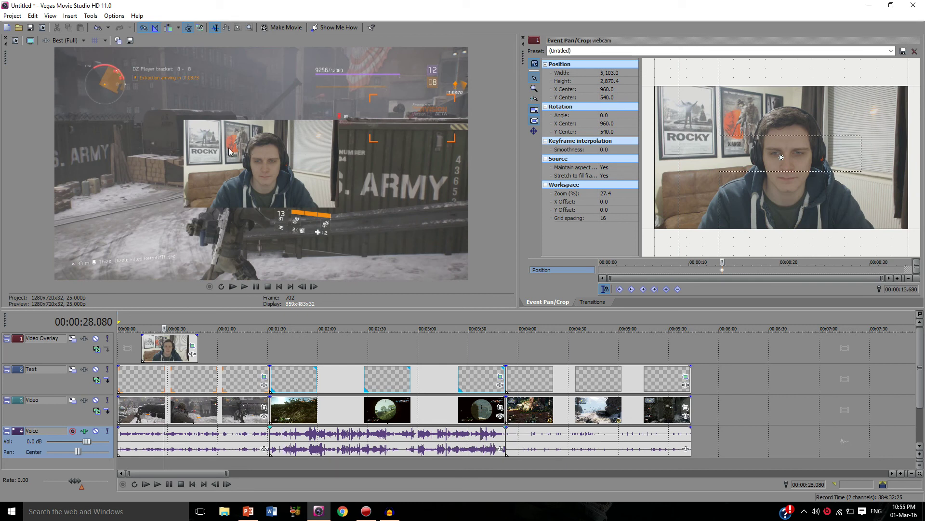
# Step: Copy the orange frame template event and paste its attributes onto the webcam clip (6,144 × 3,456)
pyautogui.rightClick(192, 386)
pyautogui.click(224, 329)
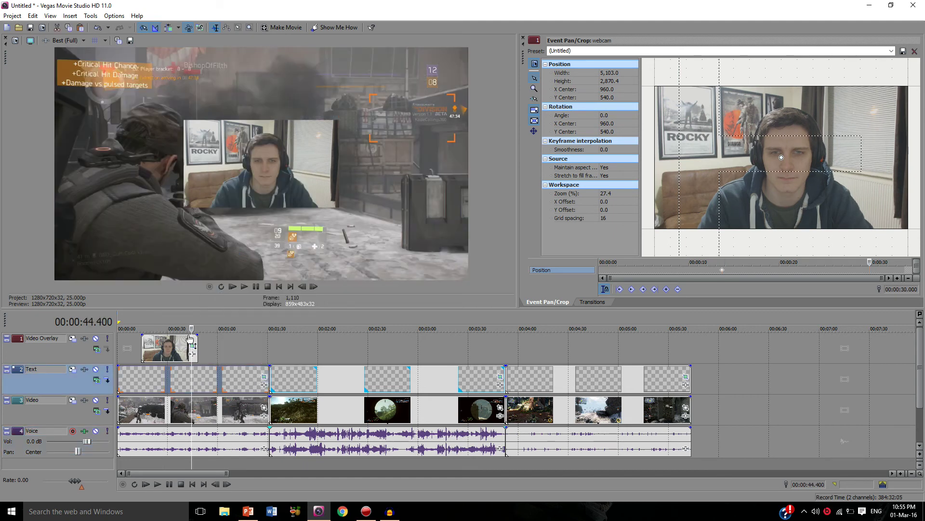
pyautogui.rightClick(170, 343)
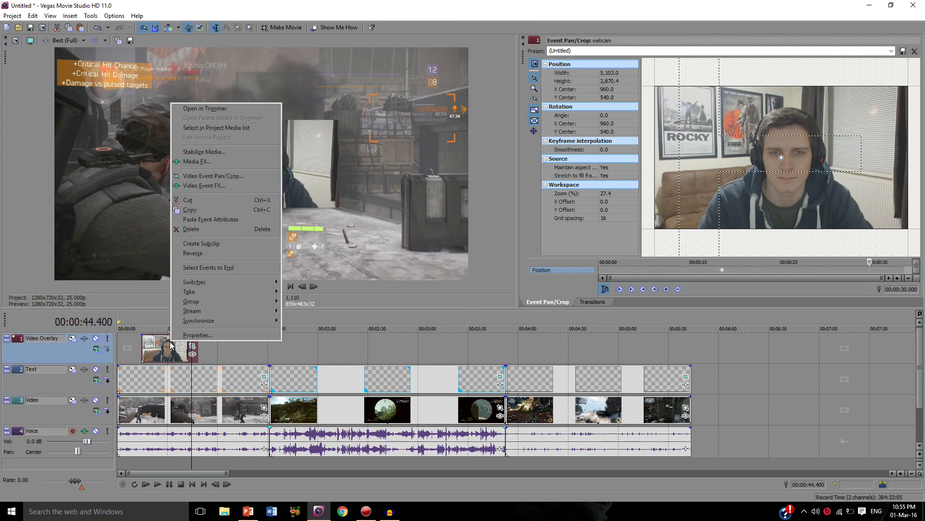
pyautogui.click(203, 220)
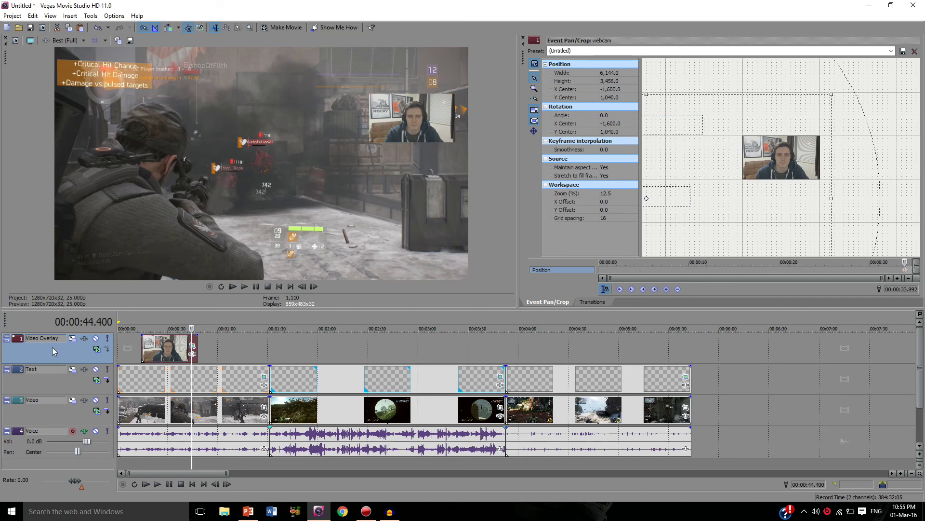
# Step: Drag the Video Overlay track below the Text track so the orange frame overlays the webcam
pyautogui.moveTo(52, 347); pyautogui.dragTo(50, 386)
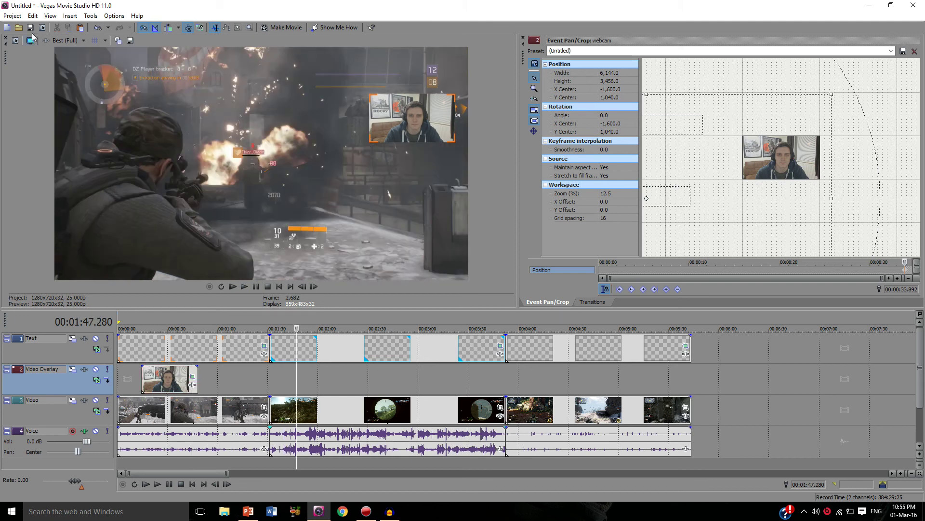
# Step: Import the webcam video onto the timeline at about 1:58
pyautogui.hotkey('ctrl', 'o')
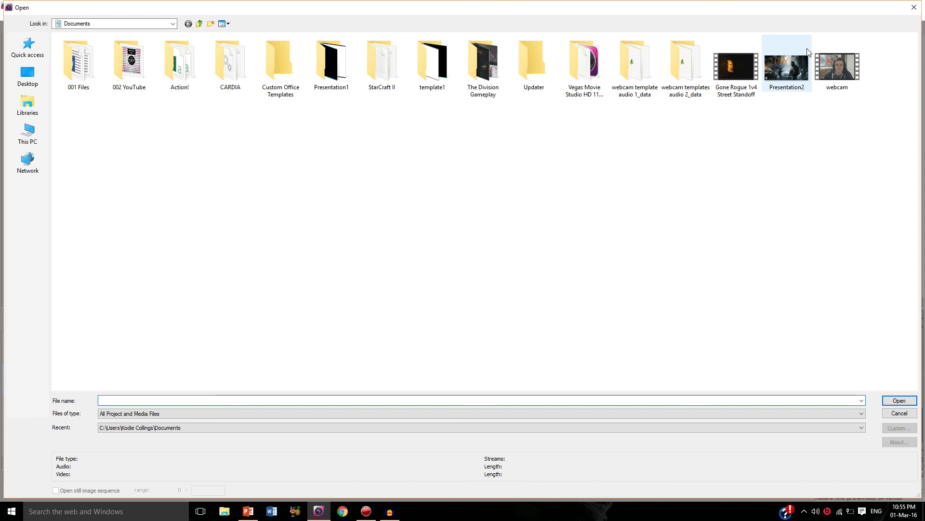
pyautogui.click(835, 70)
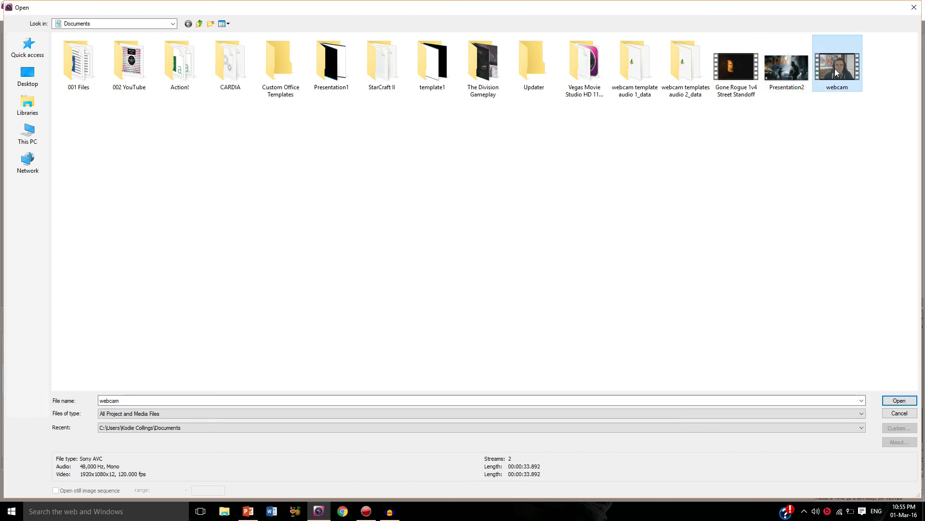
pyautogui.doubleClick(835, 68)
# Step: Copy the second frame template event and paste its attributes onto the new webcam clip
pyautogui.click(316, 347)
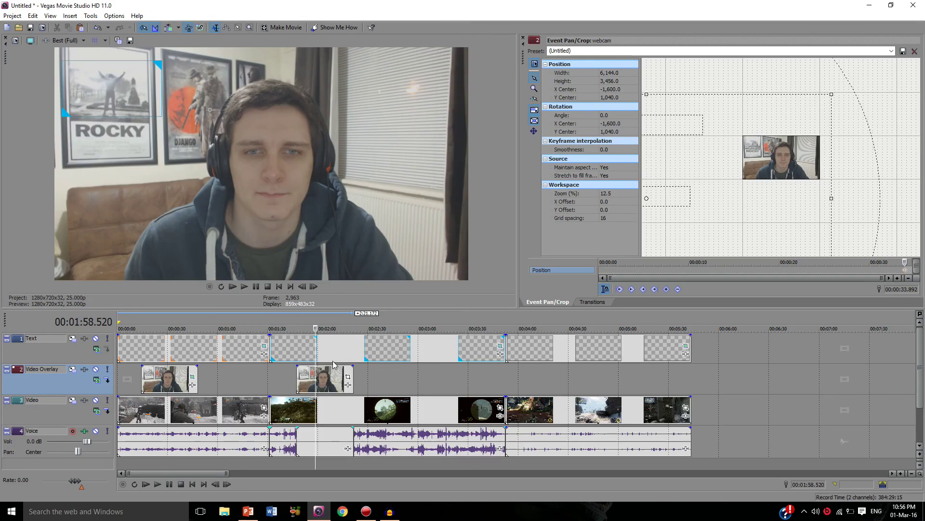
pyautogui.rightClick(343, 346)
pyautogui.click(378, 225)
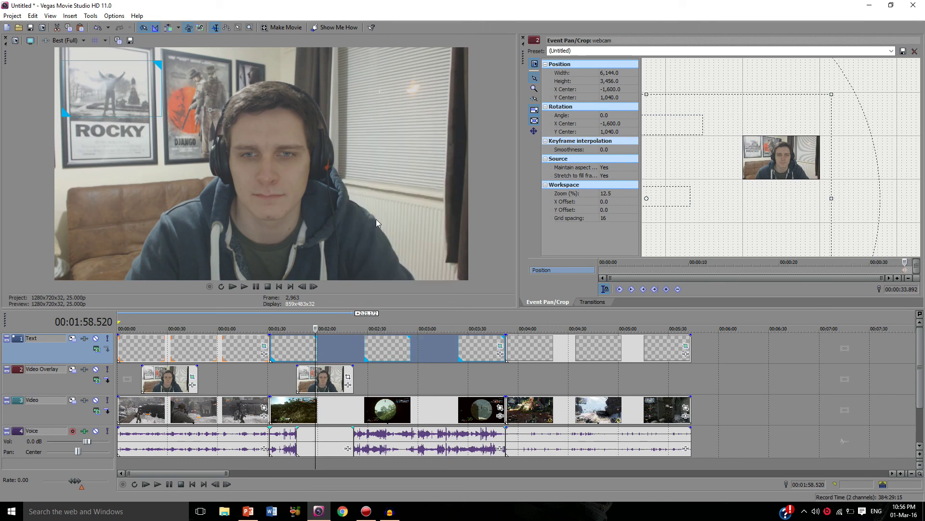
pyautogui.rightClick(333, 381)
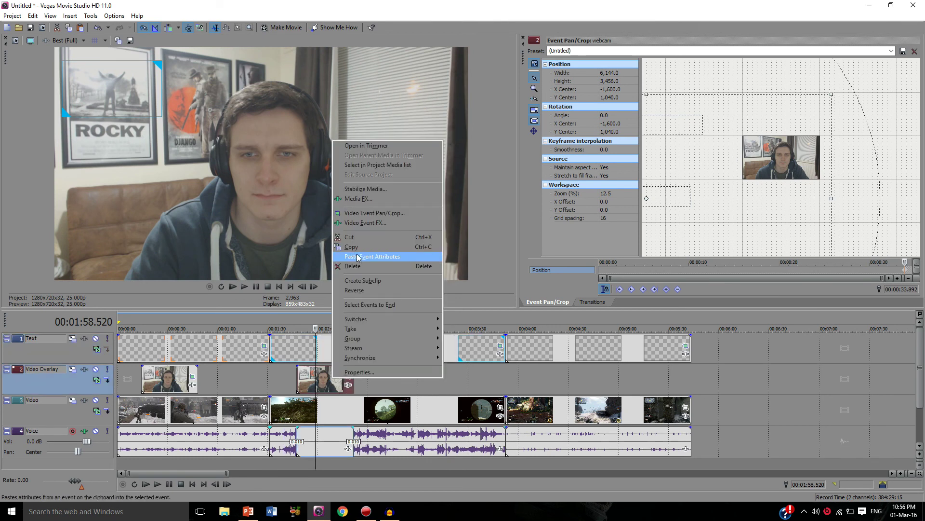
pyautogui.click(384, 258)
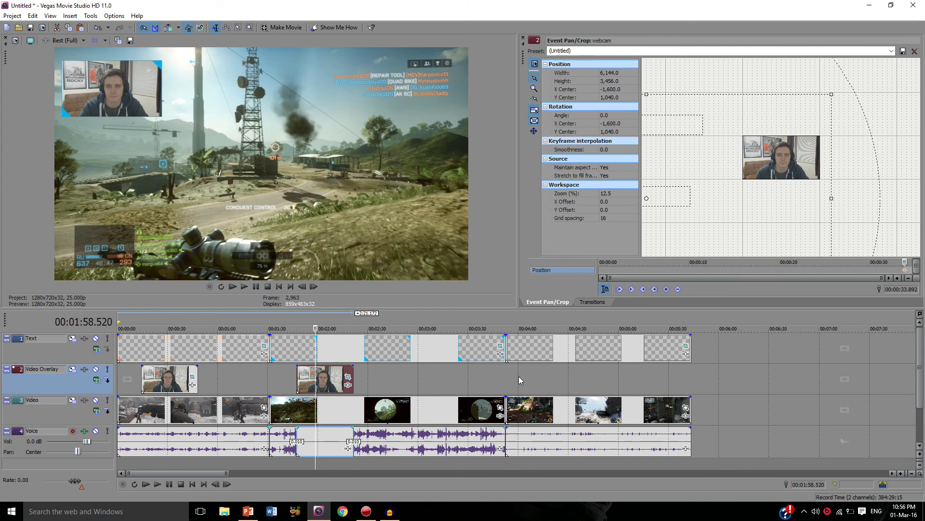
# Step: Import the webcam video near 4:04 and paste the third frame template's attributes onto it
pyautogui.hotkey('ctrl', 'o')
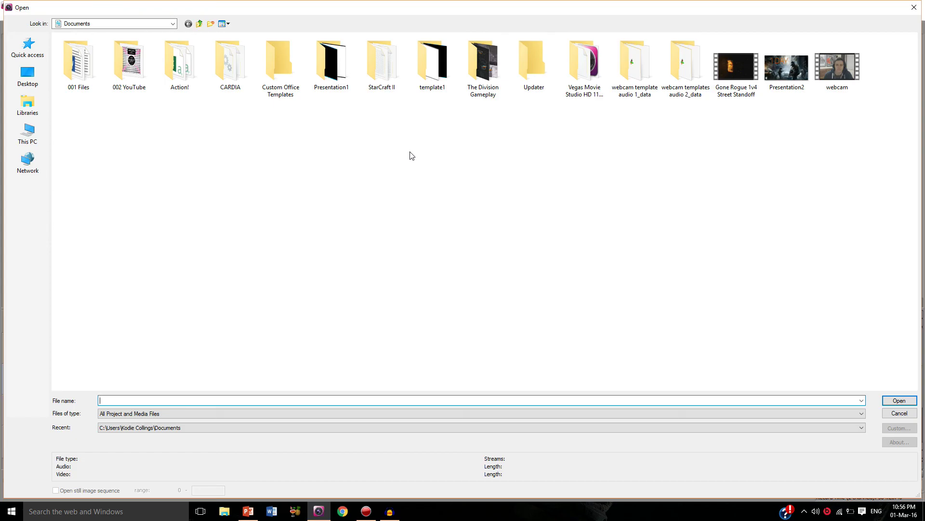
pyautogui.click(840, 72)
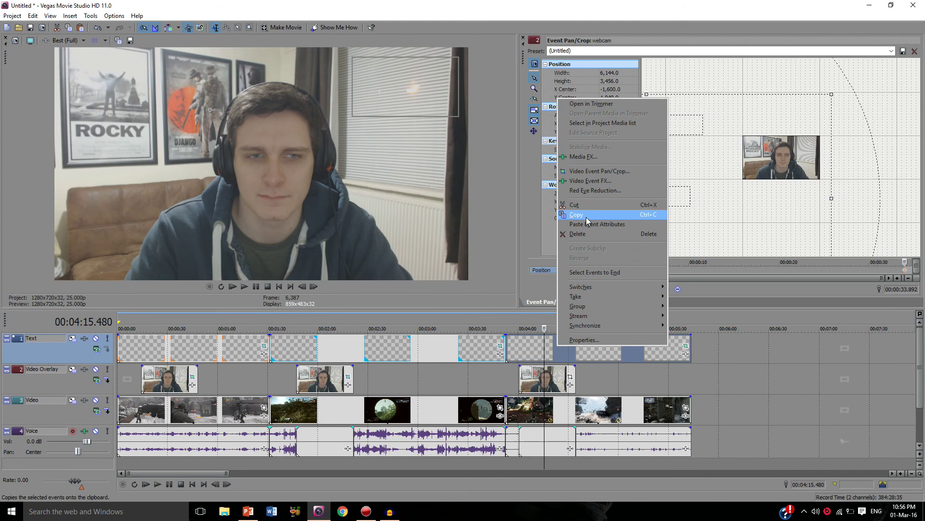
pyautogui.click(586, 217)
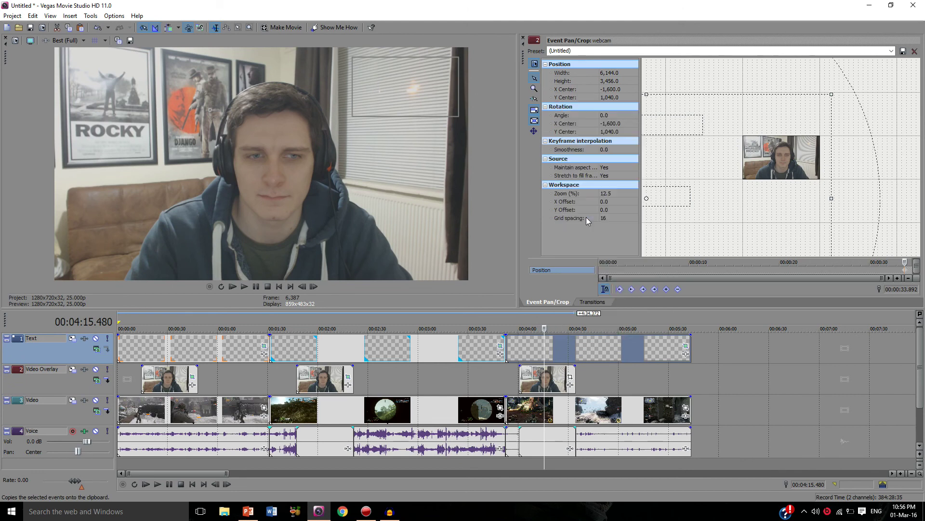
pyautogui.rightClick(564, 379)
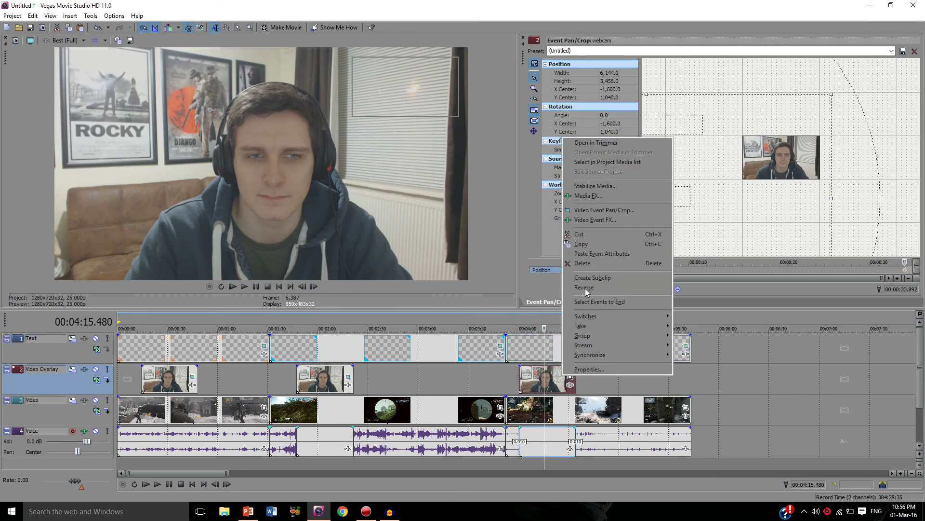
pyautogui.click(592, 256)
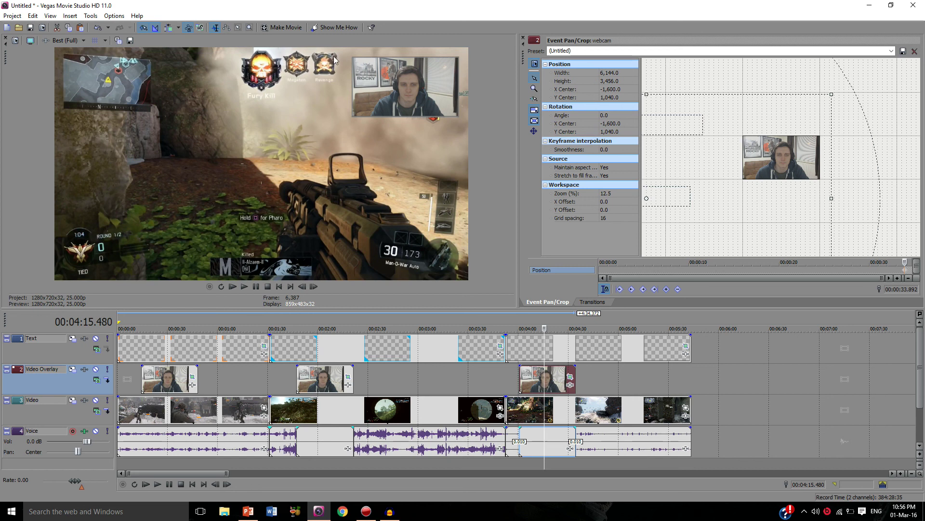
# Step: Preview points in the first and second webcam sections to verify the framed insets, then close Vegas
pyautogui.click(334, 328)
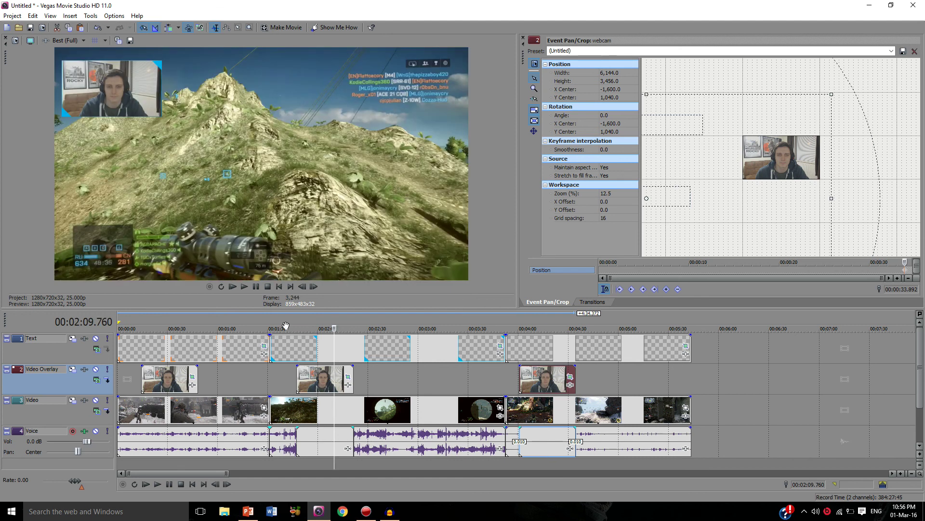
pyautogui.click(186, 320)
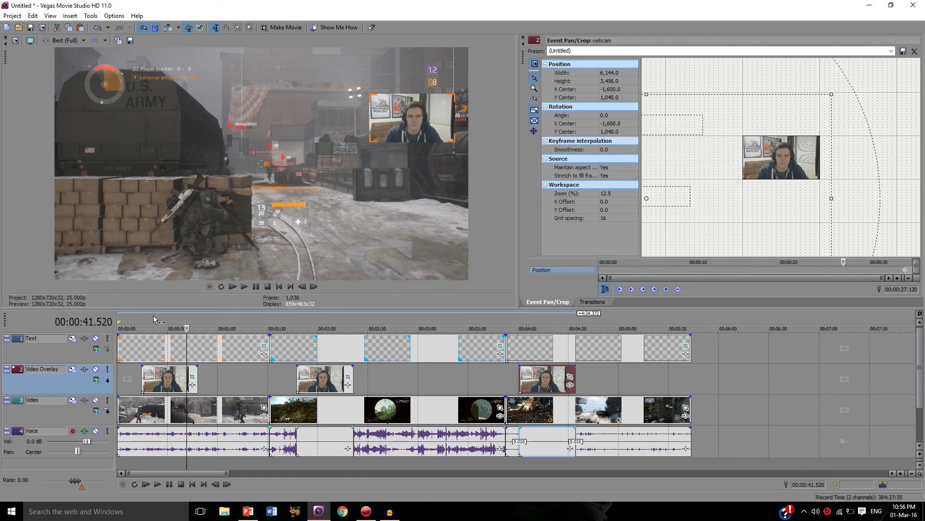
pyautogui.click(153, 319)
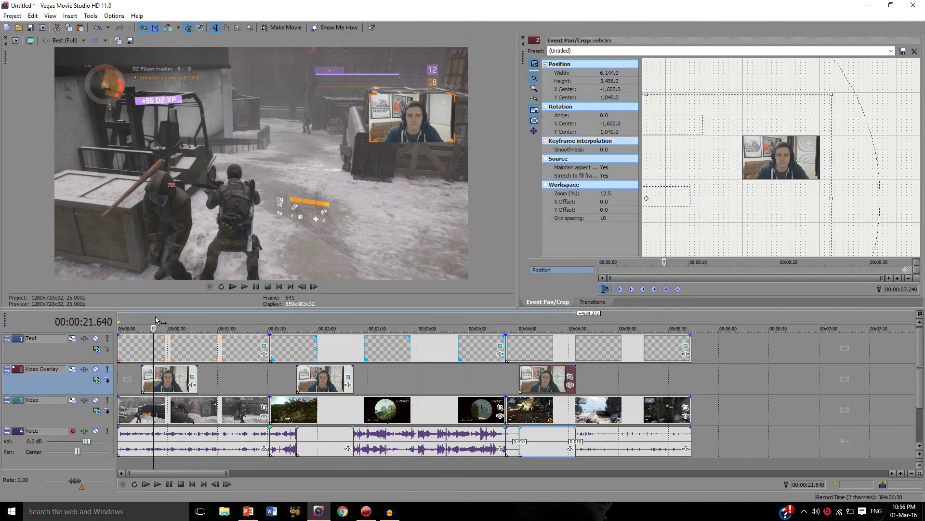
pyautogui.click(319, 322)
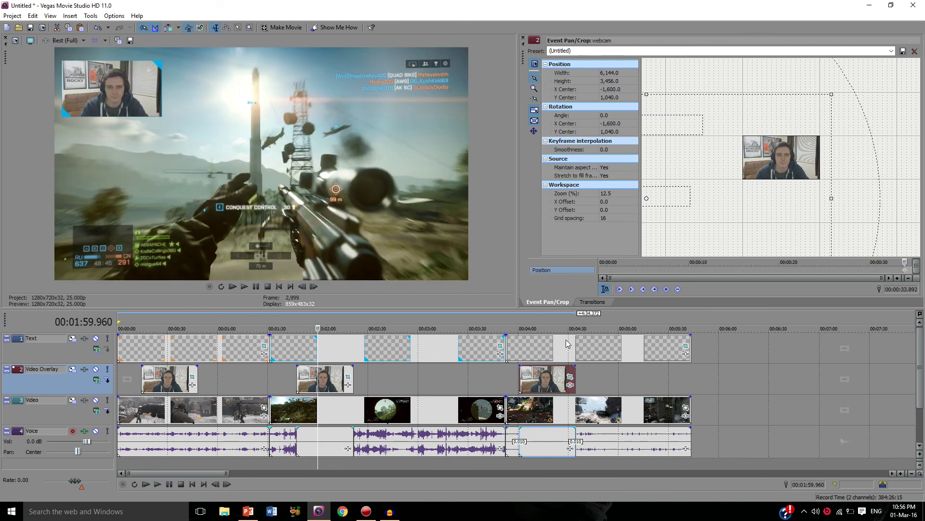
pyautogui.click(320, 379)
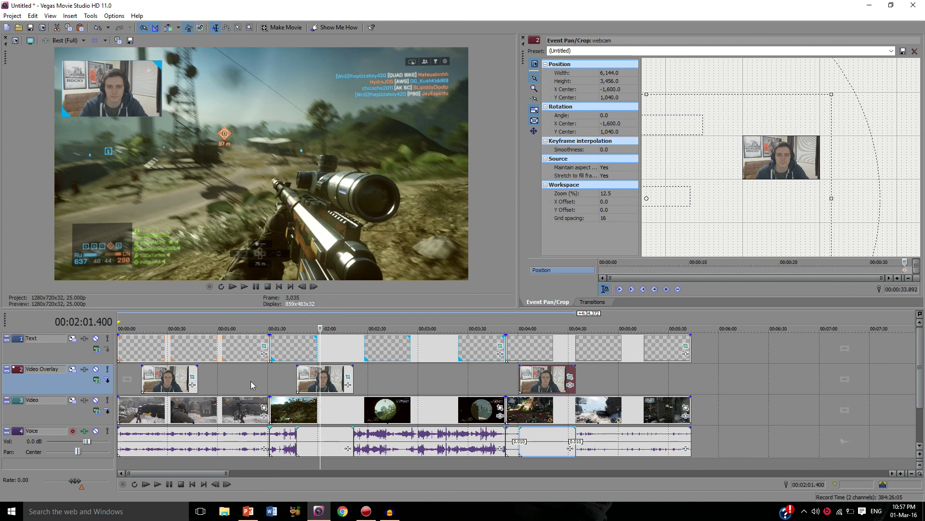
pyautogui.click(181, 318)
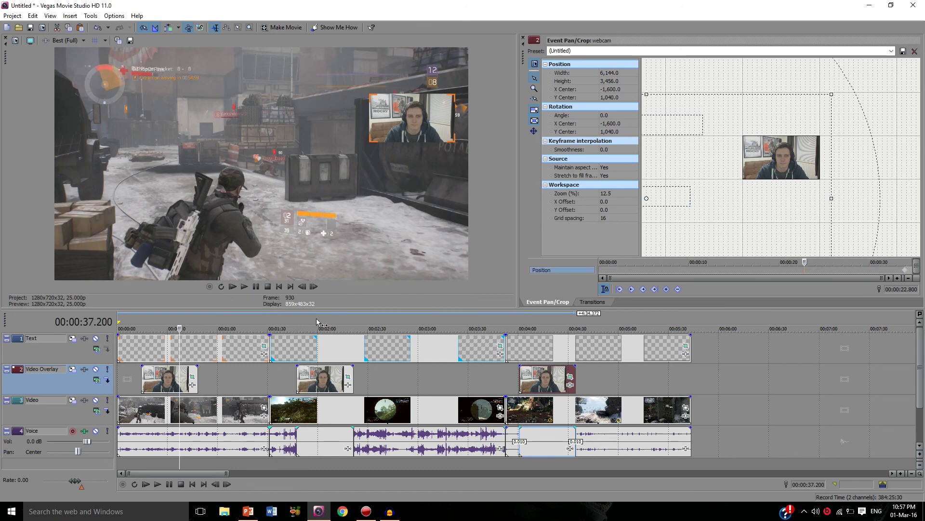
pyautogui.click(913, 5)
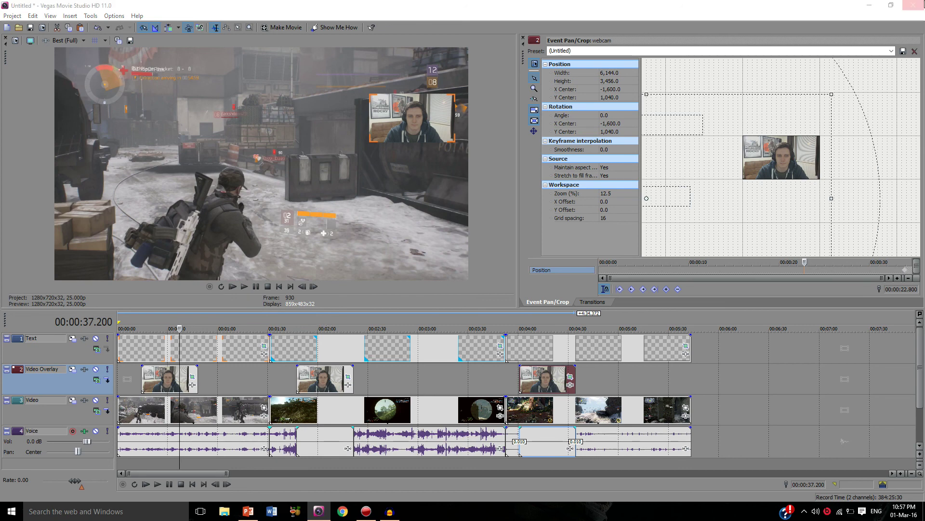